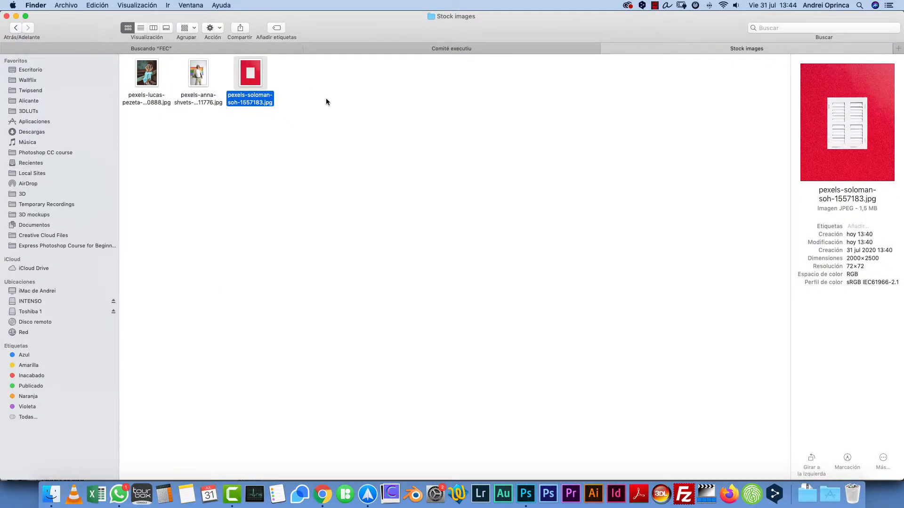
# Open the red wall image pexels-soloman-soh-1557183.jpg in Adobe Photoshop CC 2019
pyautogui.rightClick(252, 77)
pyautogui.click(252, 78)
pyautogui.rightClick(252, 76)
pyautogui.moveTo(284, 87)
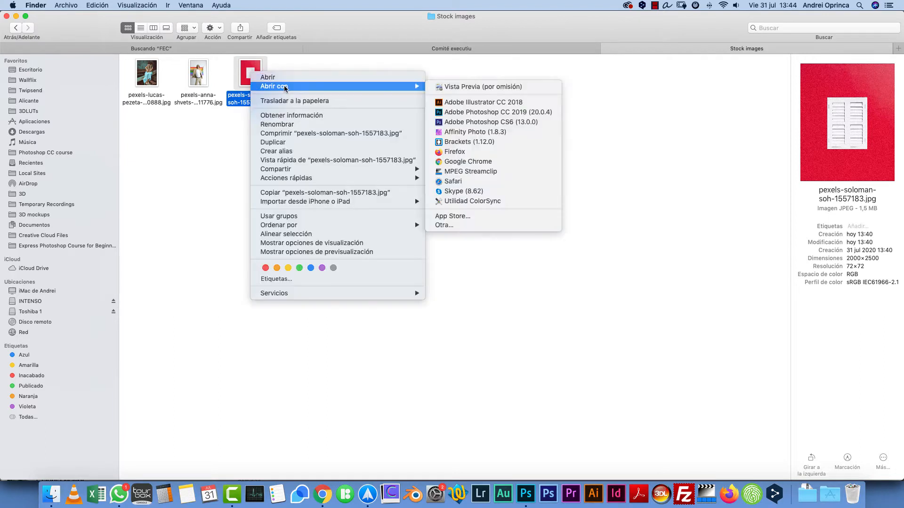
pyautogui.click(501, 111)
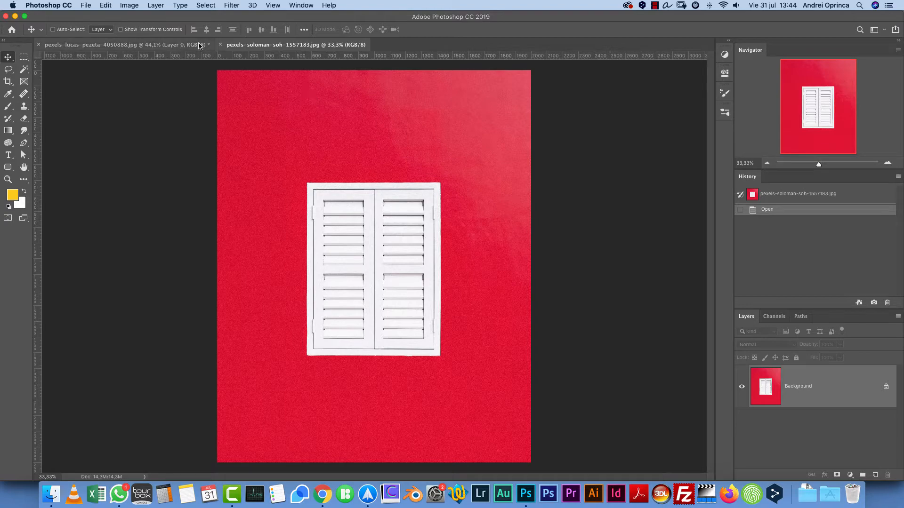
# Switch between the two open images and arrange them side by side in a 2-up Vertical layout
pyautogui.click(200, 46)
pyautogui.click(242, 45)
pyautogui.click(197, 47)
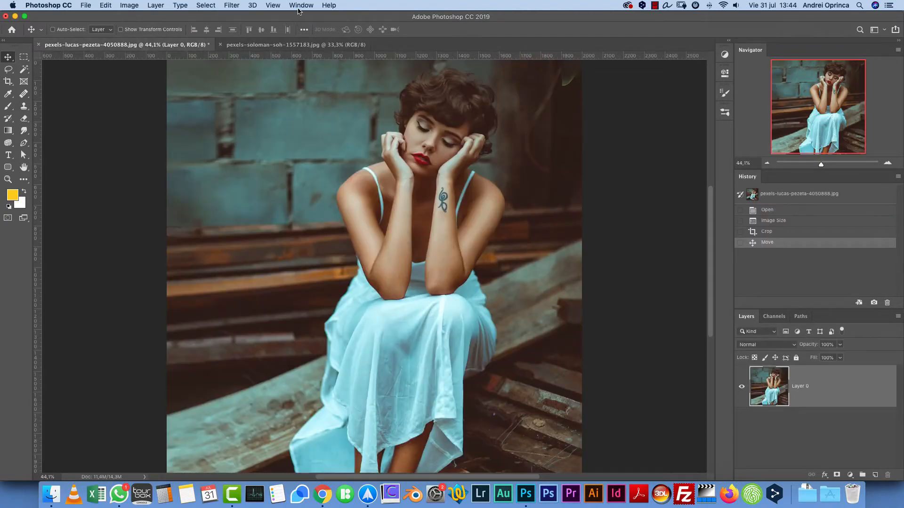
pyautogui.click(300, 7)
pyautogui.moveTo(303, 17)
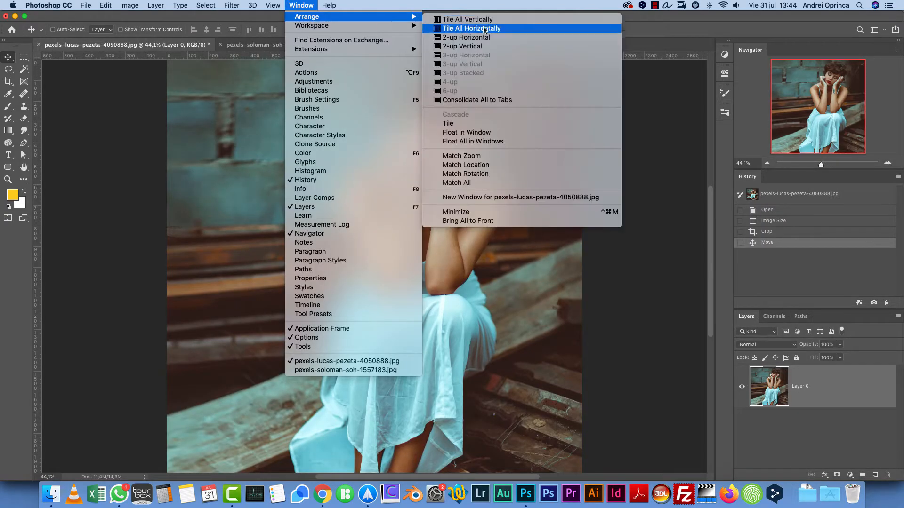
pyautogui.click(463, 46)
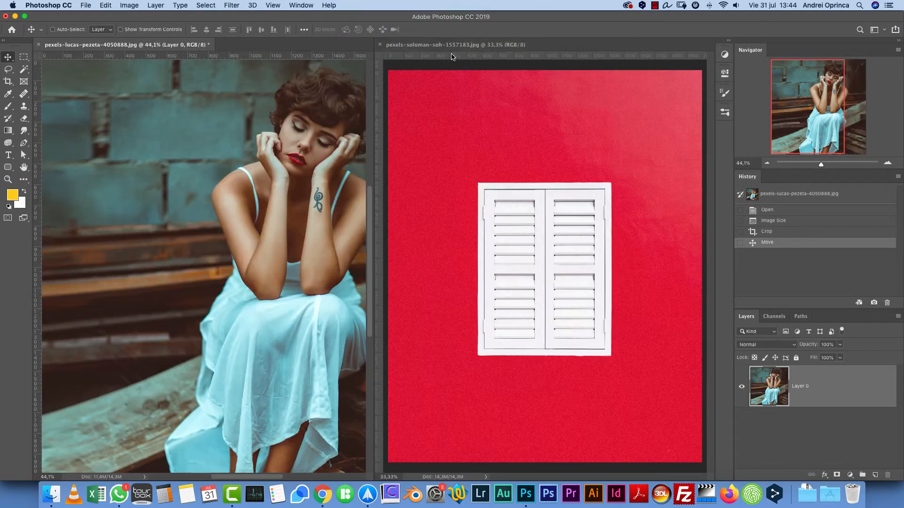
# Consolidate all documents to tabs and close the image of the seated woman without saving its changes
pyautogui.click(309, 7)
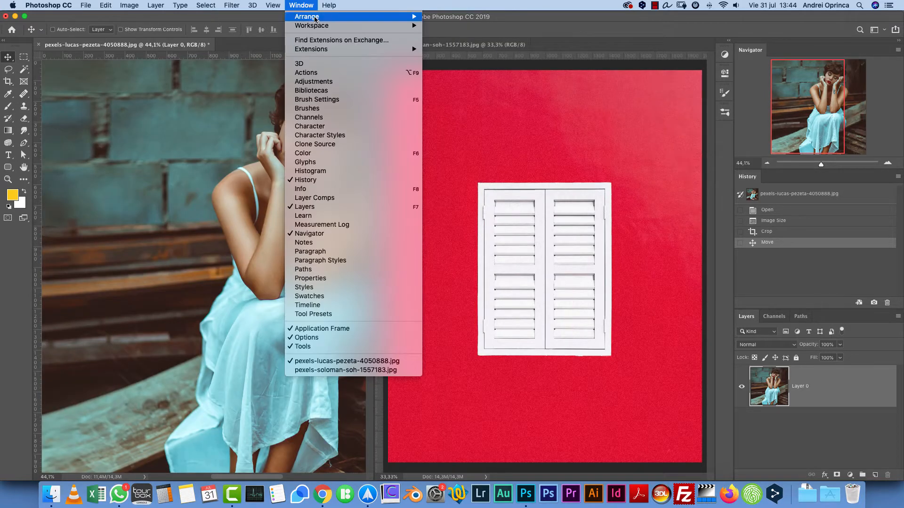
pyautogui.moveTo(314, 18)
pyautogui.click(500, 99)
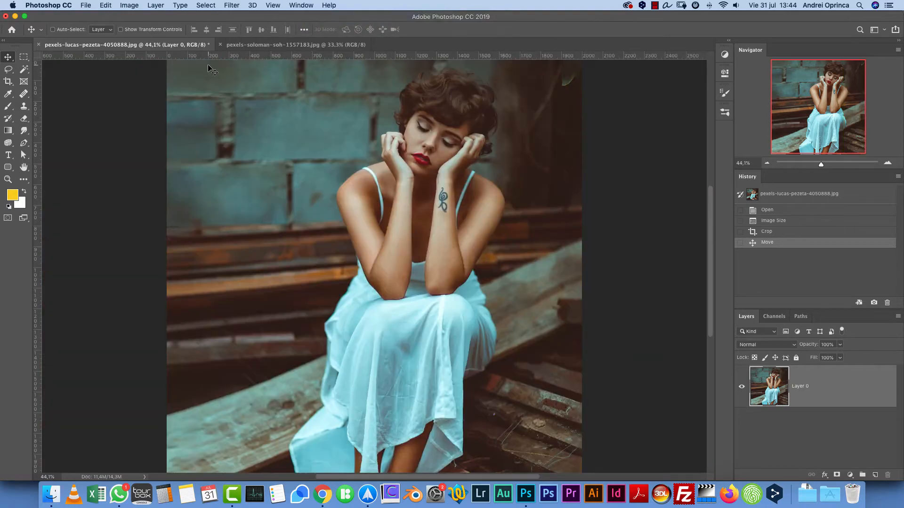
pyautogui.click(38, 44)
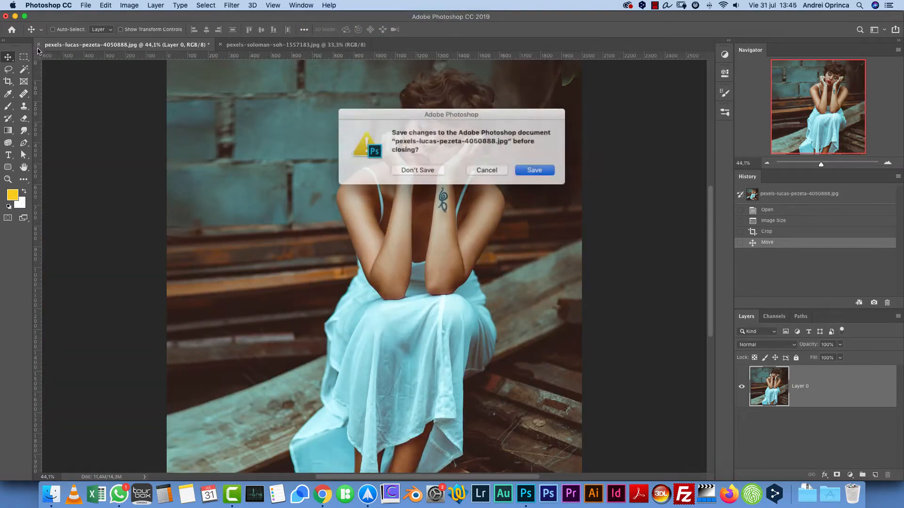
pyautogui.click(425, 167)
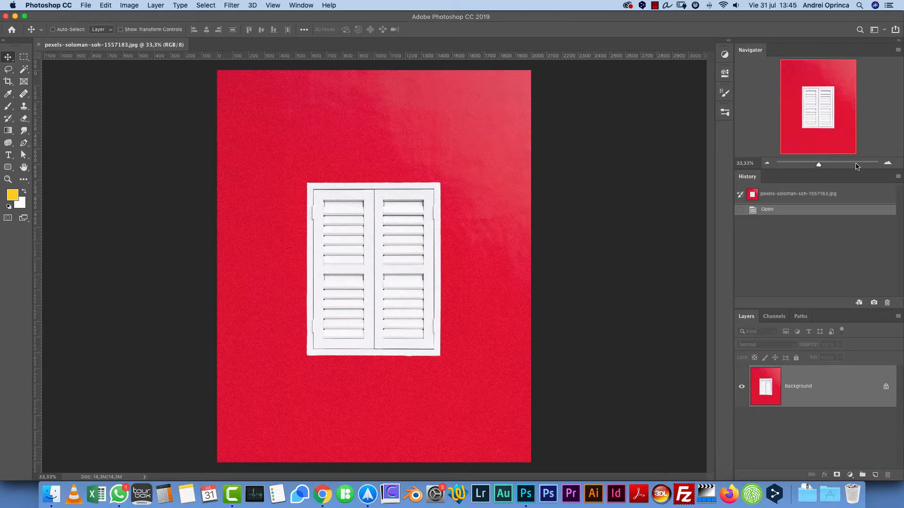
# Examine the white shutters at 100% zoom and review the Marquee, Magic Wand and Lasso tool variants
pyautogui.click(886, 163)
pyautogui.press('super+1')
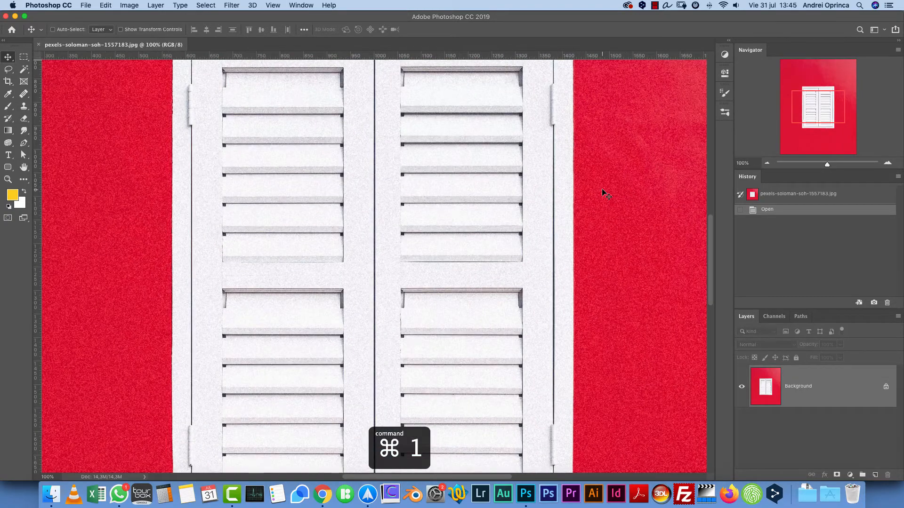
pyautogui.moveTo(623, 145); pyautogui.dragTo(621, 250)
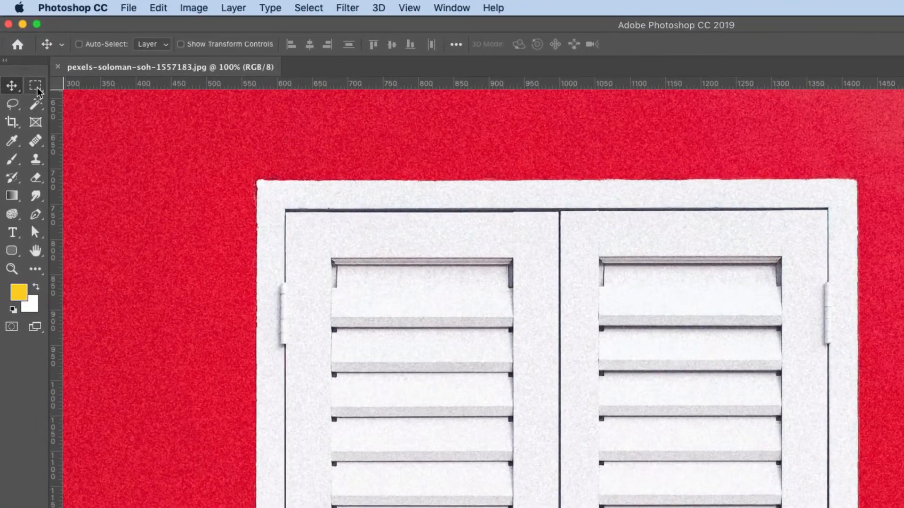
pyautogui.click(38, 90)
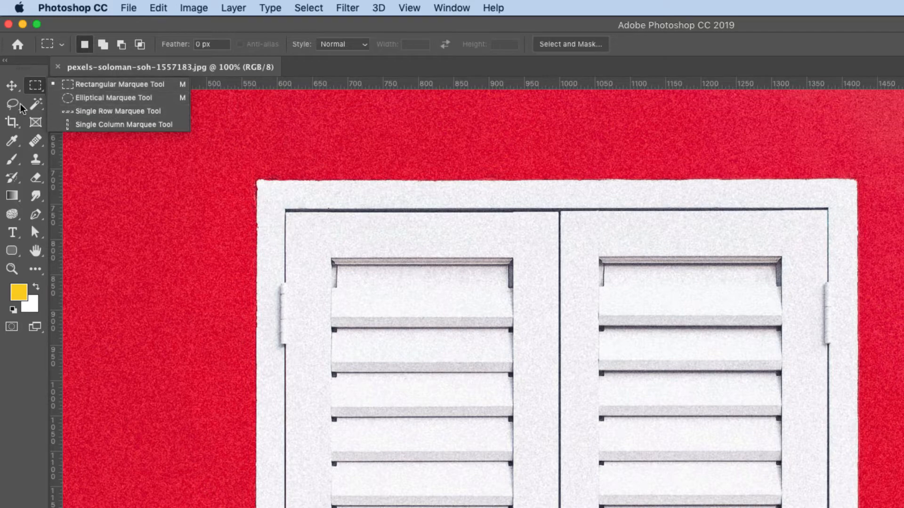
pyautogui.click(32, 105)
pyautogui.click(32, 105)
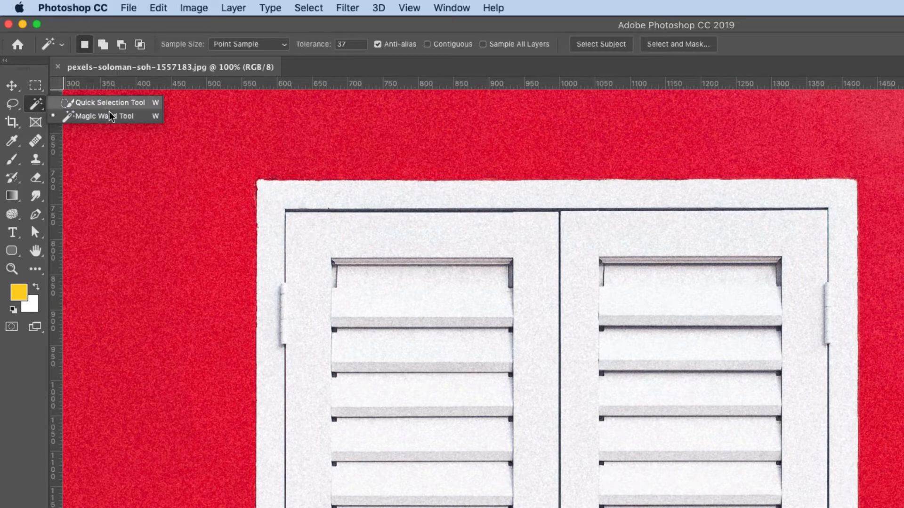
pyautogui.click(16, 109)
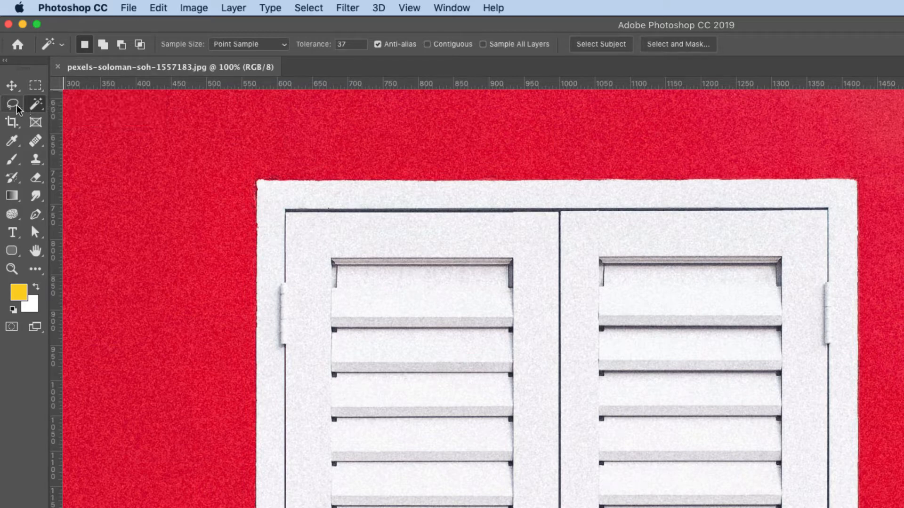
pyautogui.click(15, 110)
pyautogui.rightClick(16, 110)
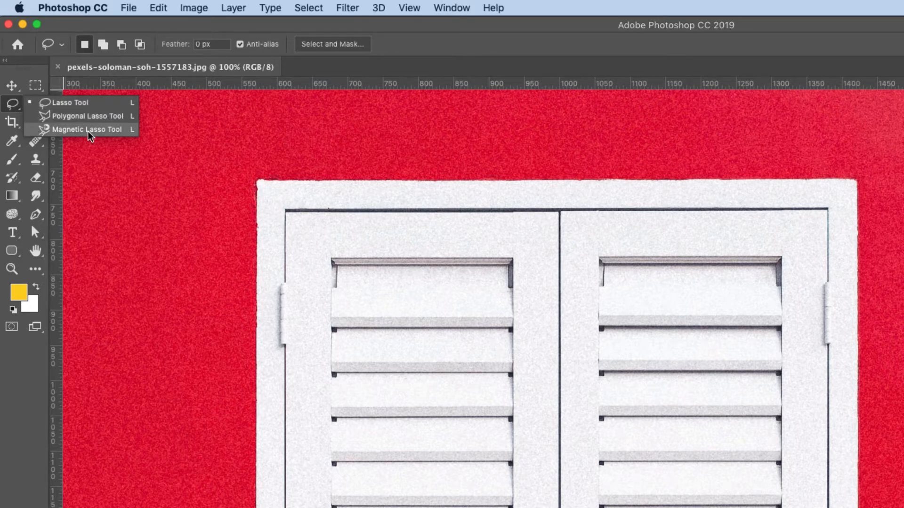
pyautogui.press('c')
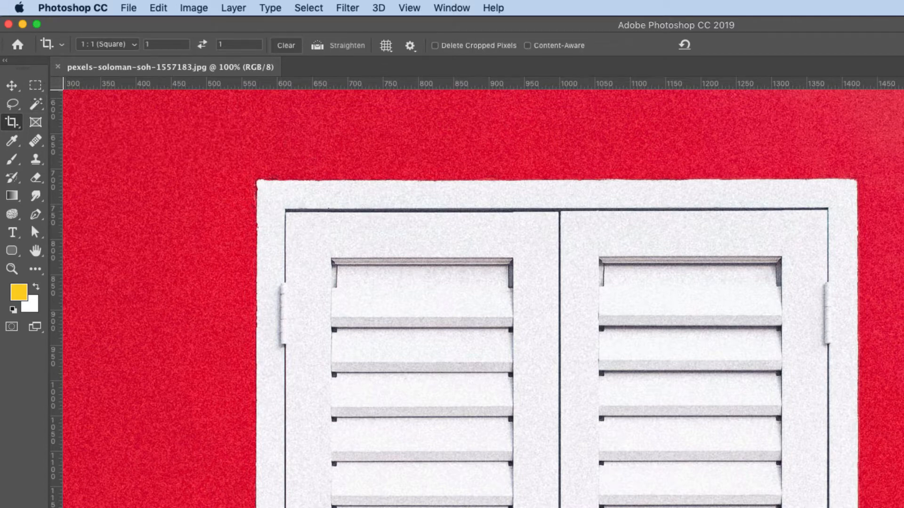
# Draw a Rectangular Marquee selection around the outer frame of the white shutters
pyautogui.press('super+minus')
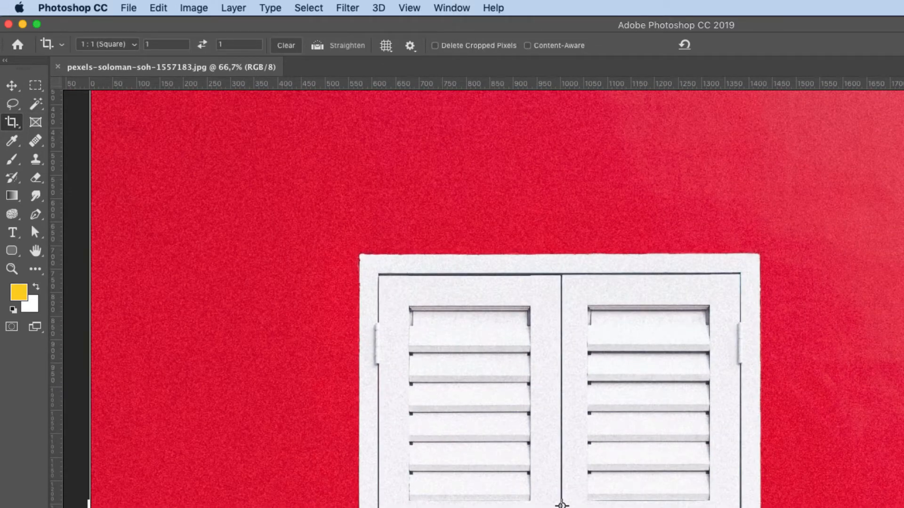
pyautogui.scroll(-5, 368, 107)
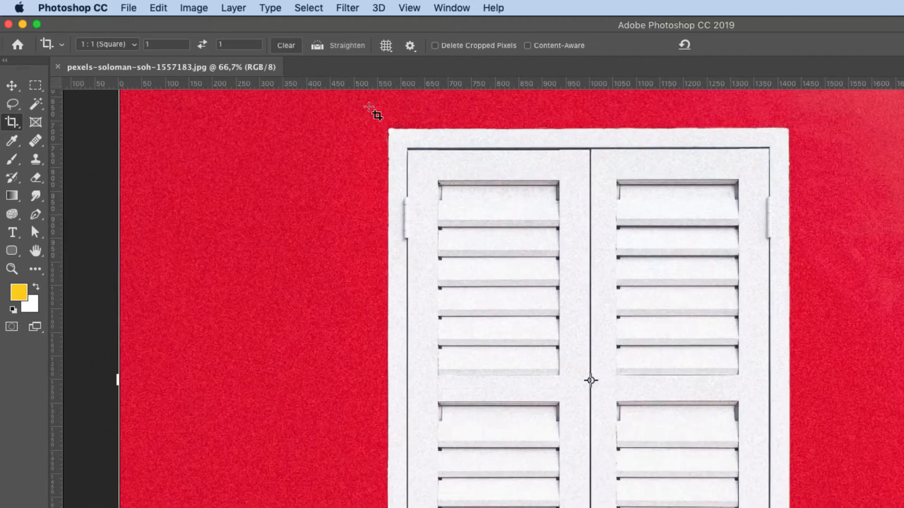
pyautogui.press('v')
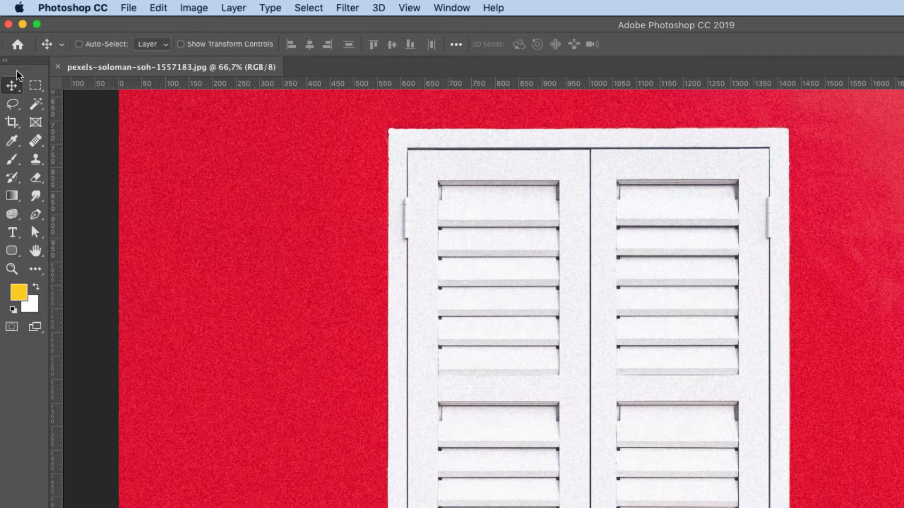
pyautogui.click(35, 85)
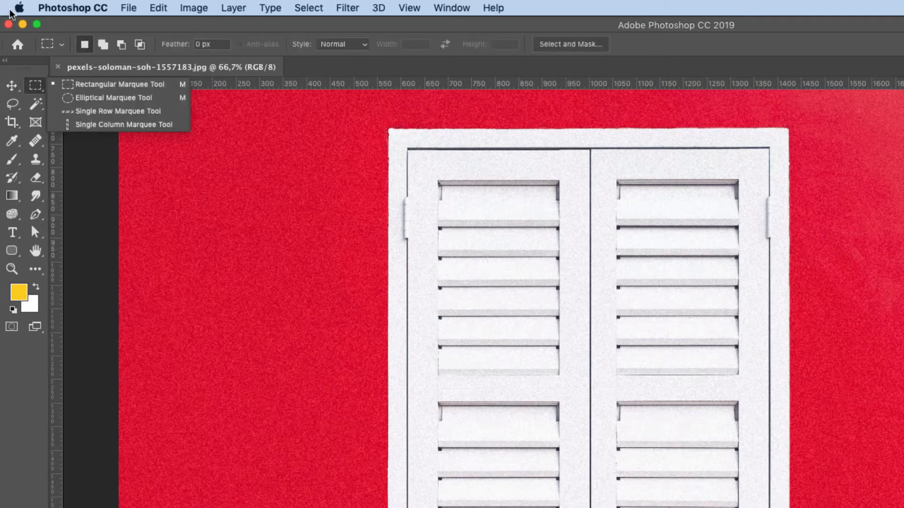
pyautogui.click(127, 86)
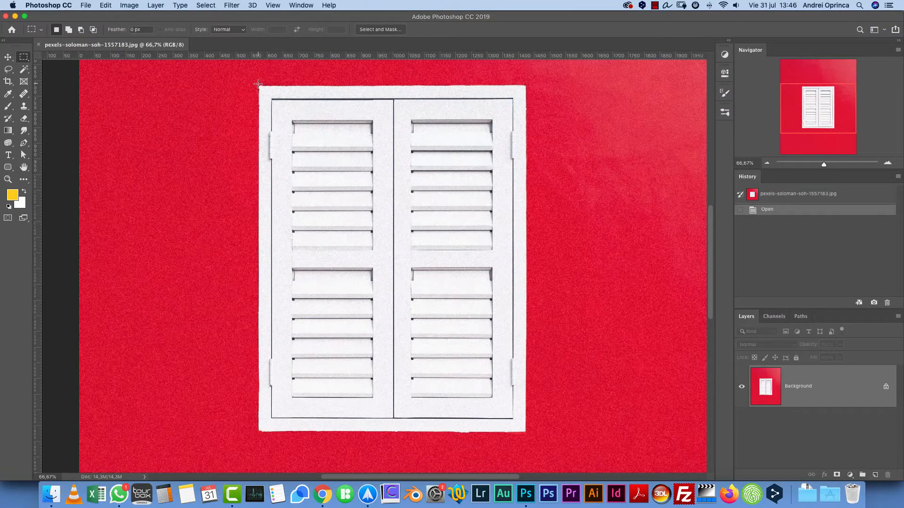
pyautogui.moveTo(277, 92); pyautogui.dragTo(568, 416)
pyautogui.moveTo(532, 388); pyautogui.dragTo(524, 432)
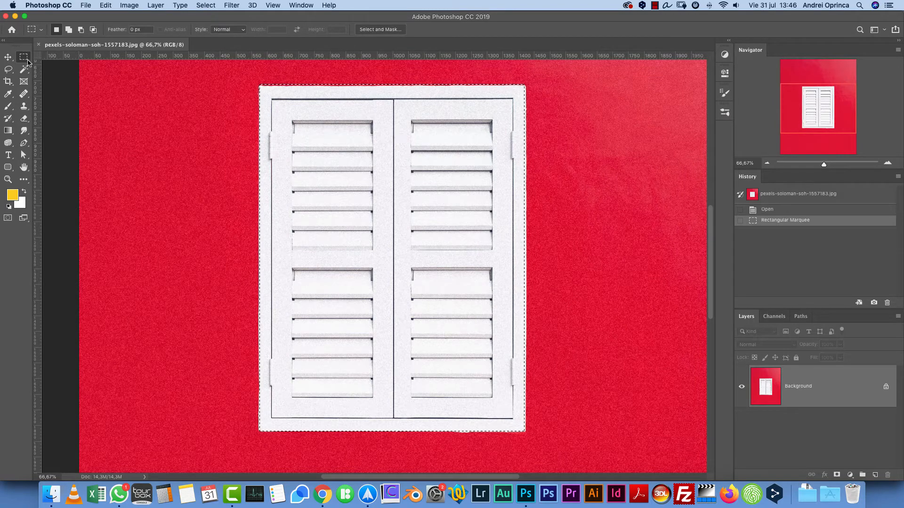
# Switch to the Magic Wand tool and clear the rectangular selection around the shutters
pyautogui.click(24, 69)
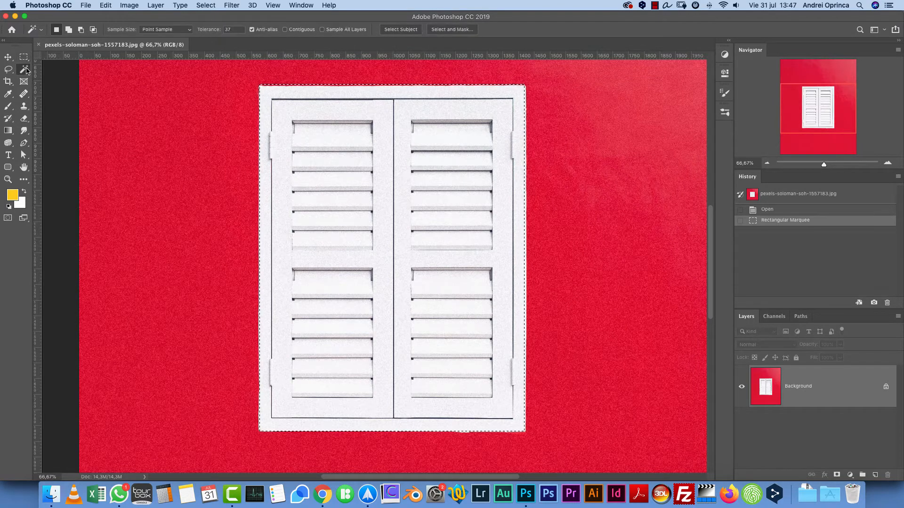
pyautogui.click(52, 76)
pyautogui.press('super+d')
pyautogui.press('super+d')
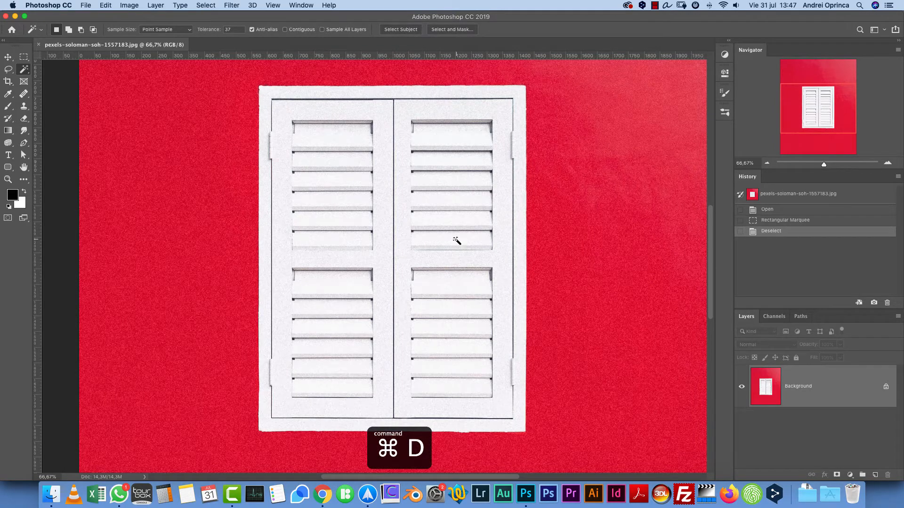
pyautogui.click(776, 224)
pyautogui.click(773, 230)
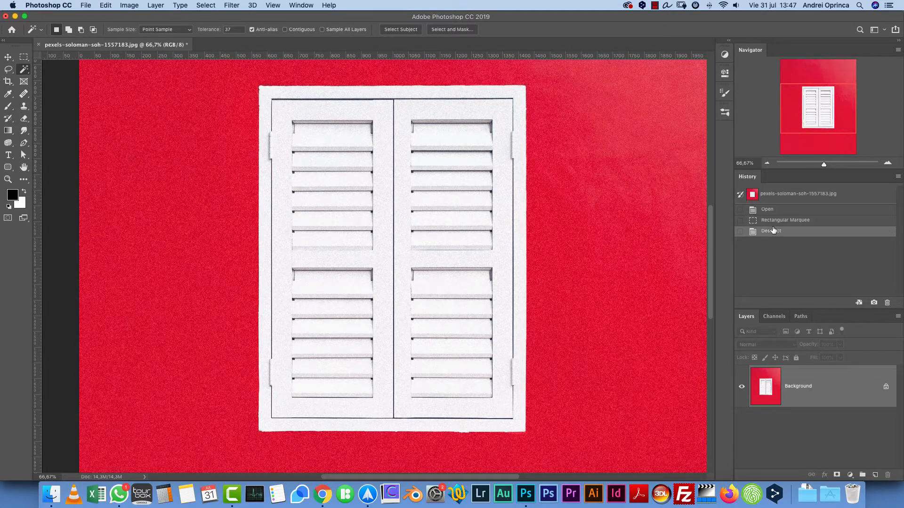
# Choose the Magic Wand Tool and keep its sample size at Point Sample
pyautogui.rightClick(24, 70)
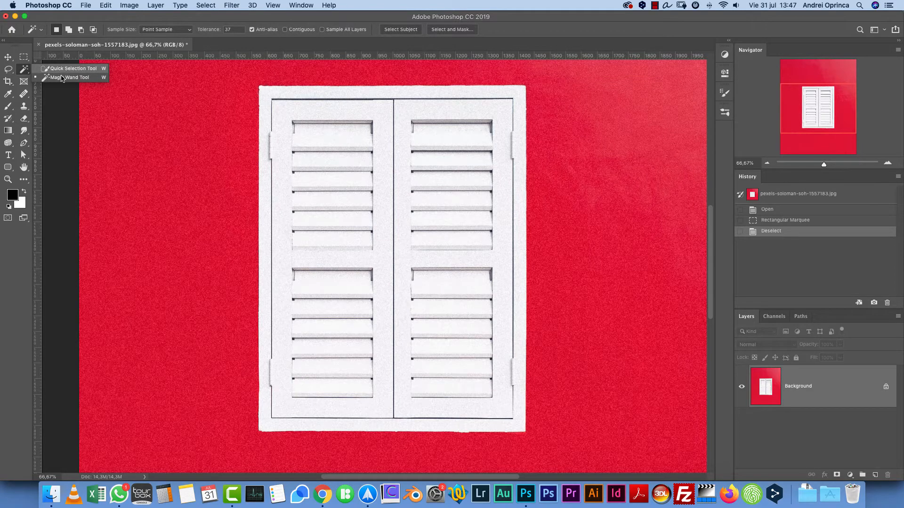
pyautogui.click(62, 78)
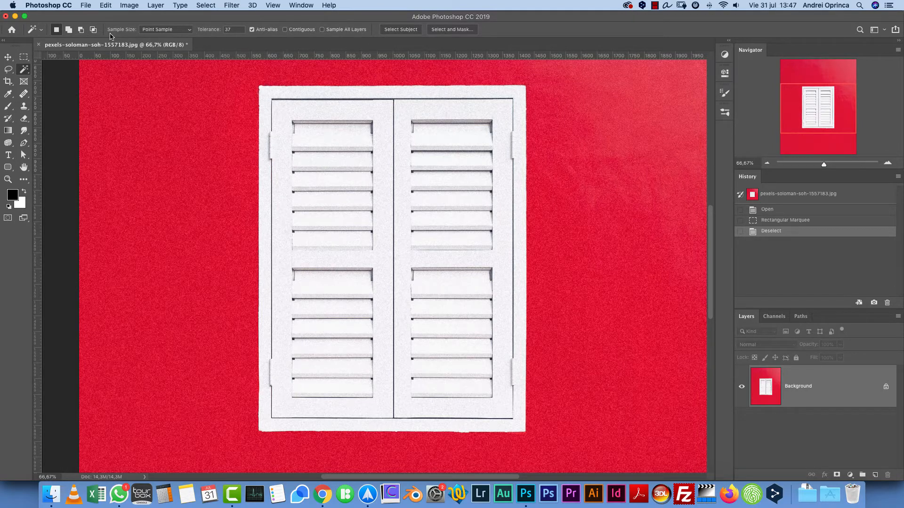
pyautogui.click(177, 29)
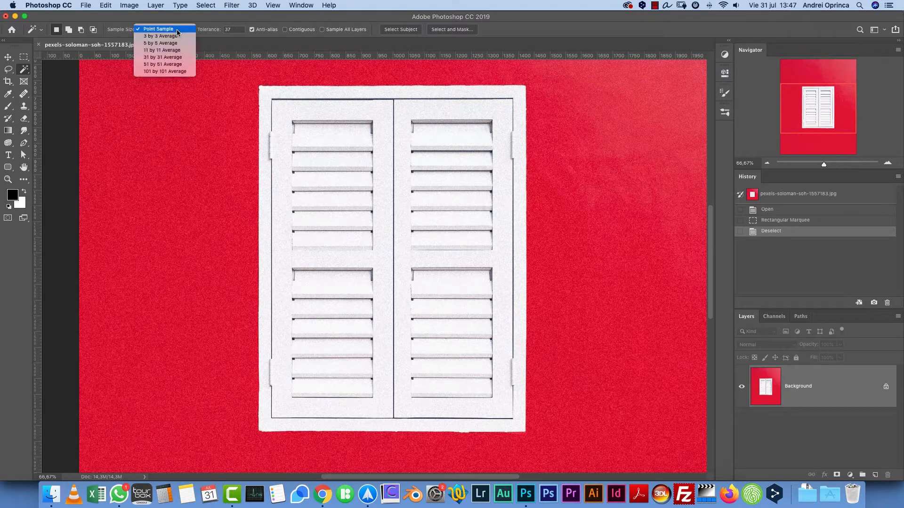
pyautogui.click(177, 29)
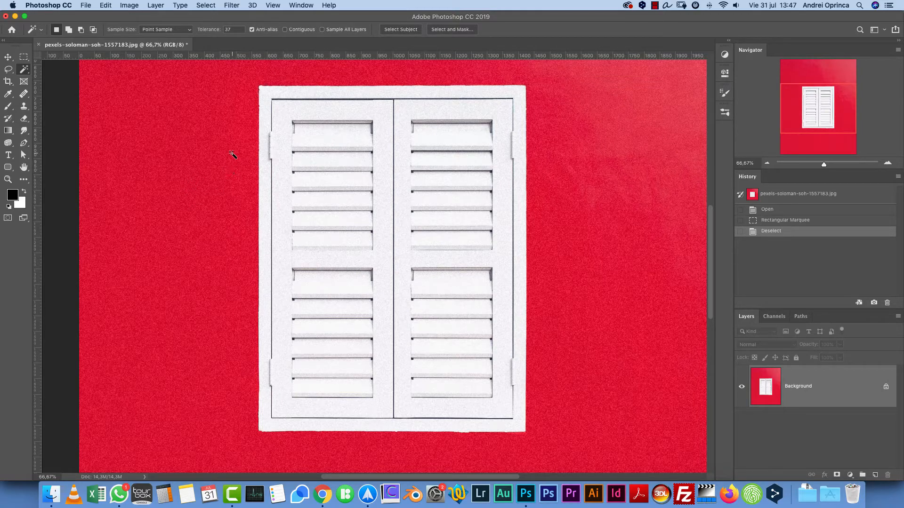
# Try Magic Wand selections of the red wall beside the shutters at tolerance 1 and at tolerance 20
pyautogui.moveTo(214, 31); pyautogui.dragTo(190, 34)
pyautogui.click(213, 204)
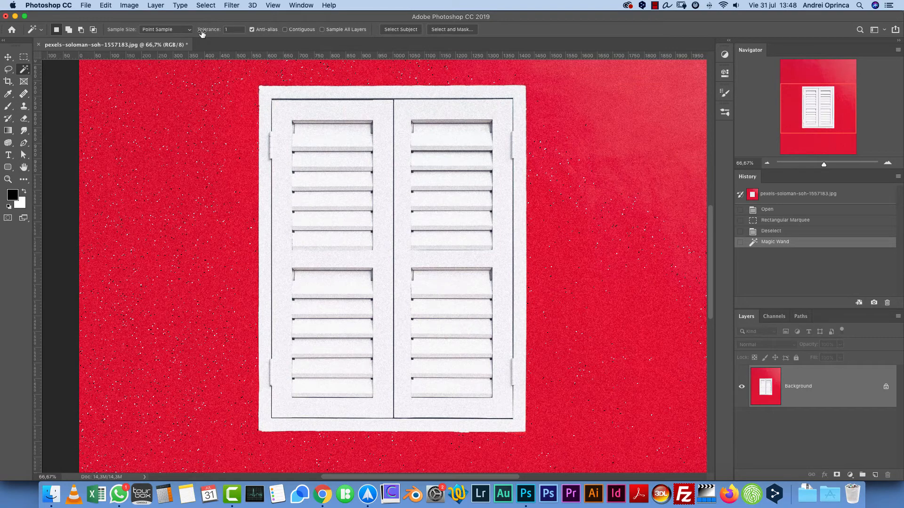
pyautogui.moveTo(202, 33); pyautogui.dragTo(212, 33)
pyautogui.click(214, 143)
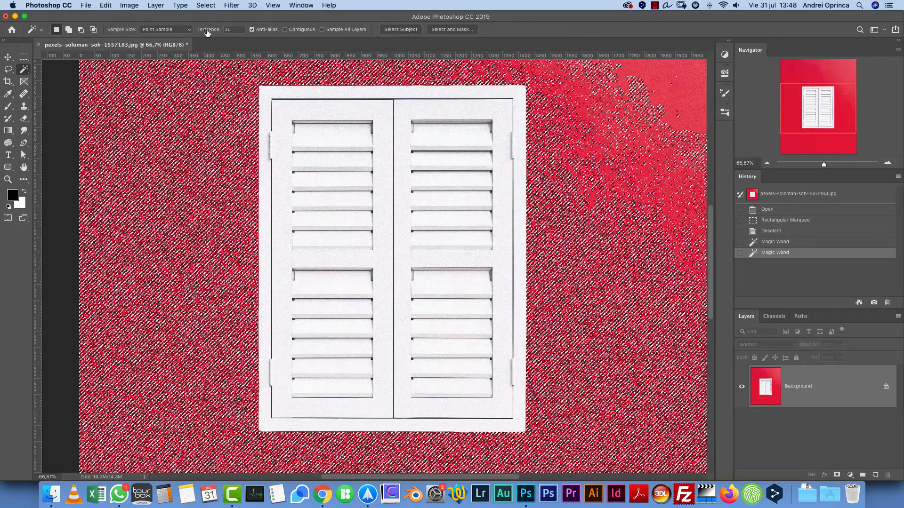
# Set the Magic Wand tolerance to 41, deselect, and select the red wall beside the shutters again
pyautogui.moveTo(208, 32); pyautogui.dragTo(217, 36)
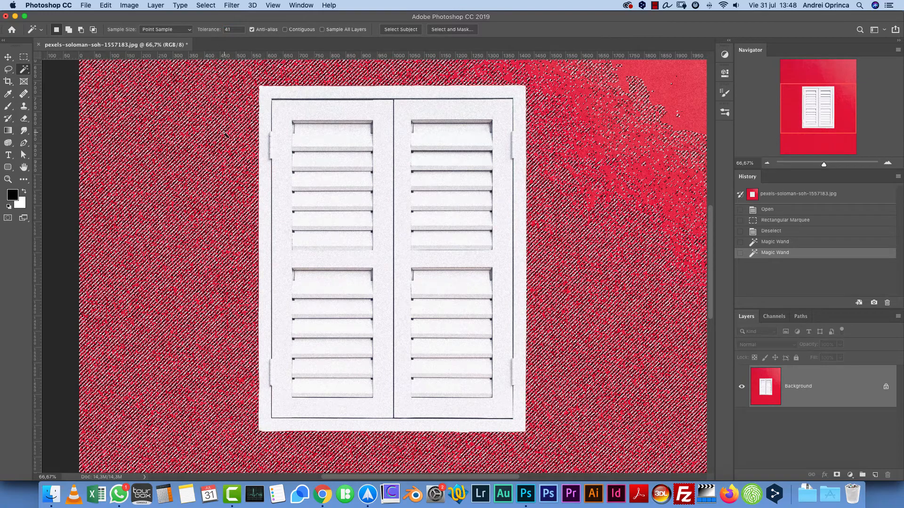
pyautogui.press('super+d')
pyautogui.click(224, 133)
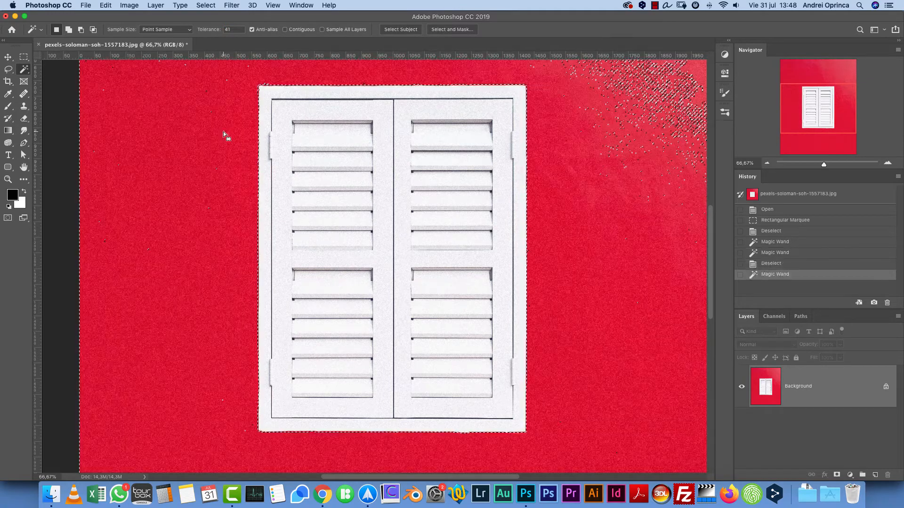
# Reselect the red wall using a 3 by 3 Average sample size and add its lighter upper-right area to the selection
pyautogui.moveTo(814, 99); pyautogui.dragTo(818, 76)
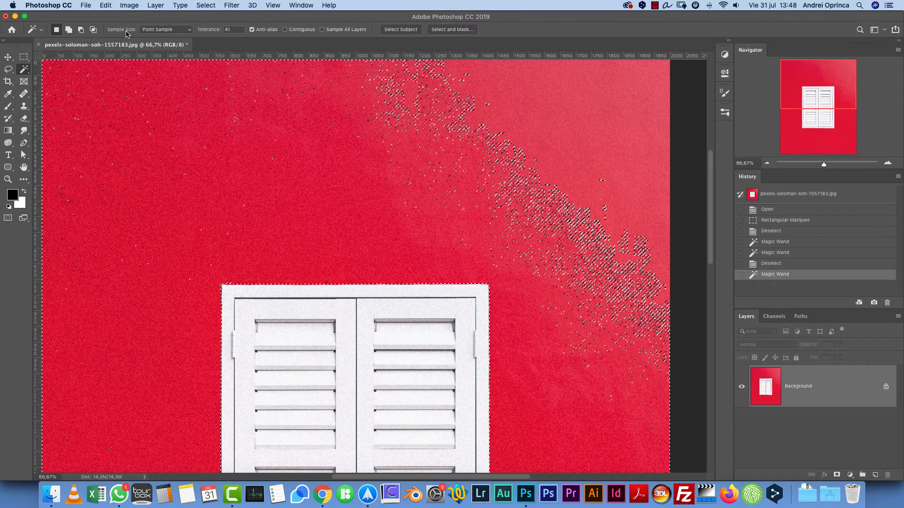
pyautogui.click(174, 30)
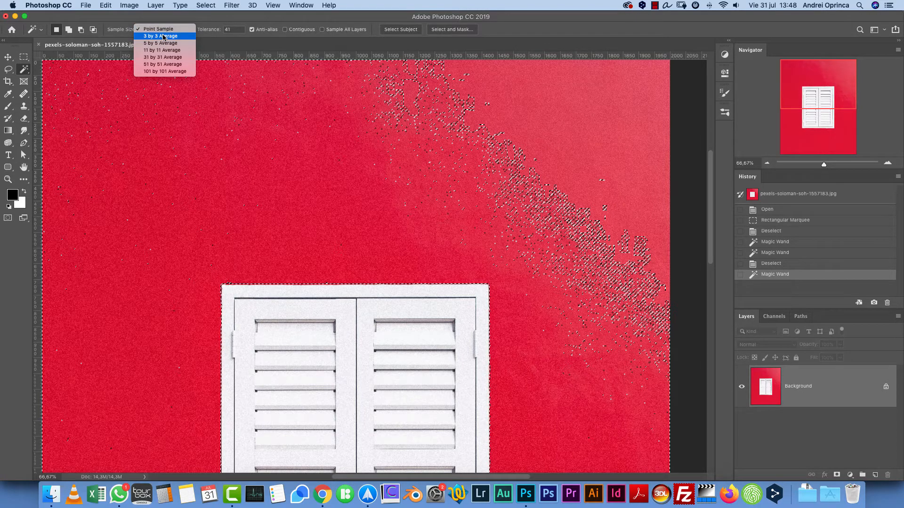
pyautogui.press('Return')
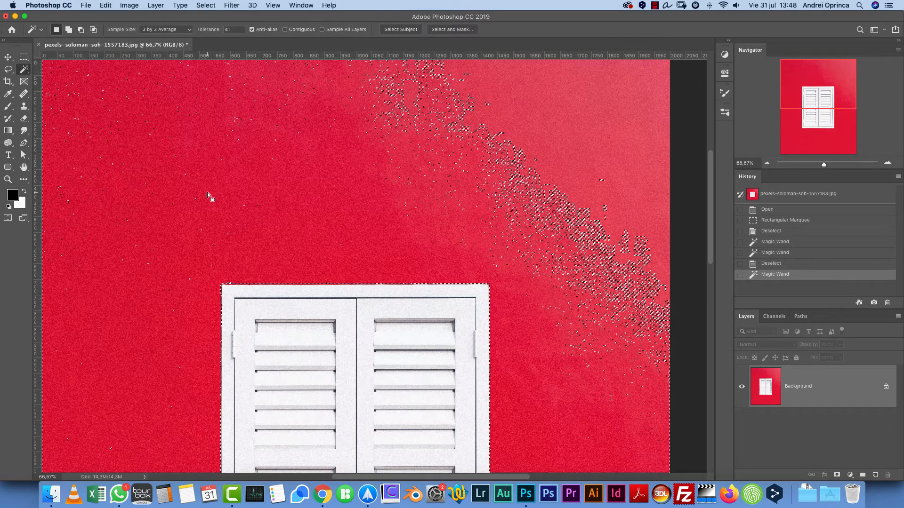
pyautogui.press('super+d')
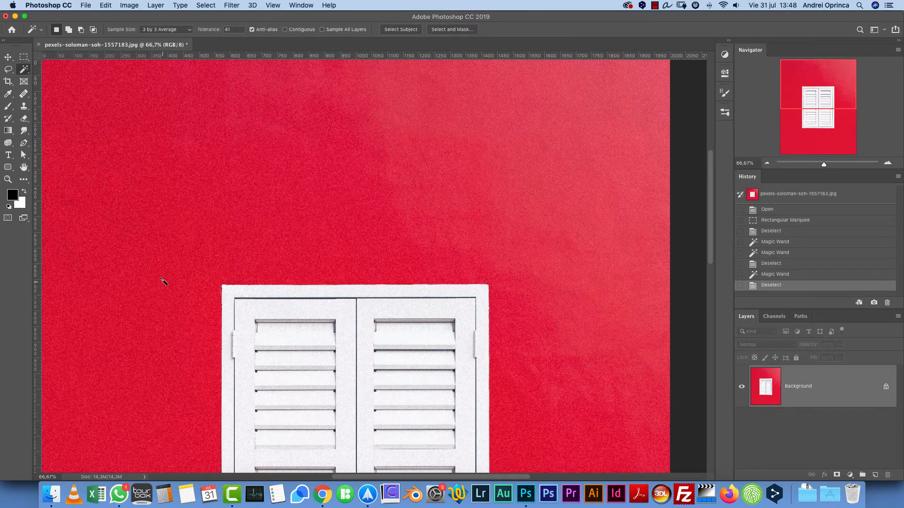
pyautogui.click(163, 280)
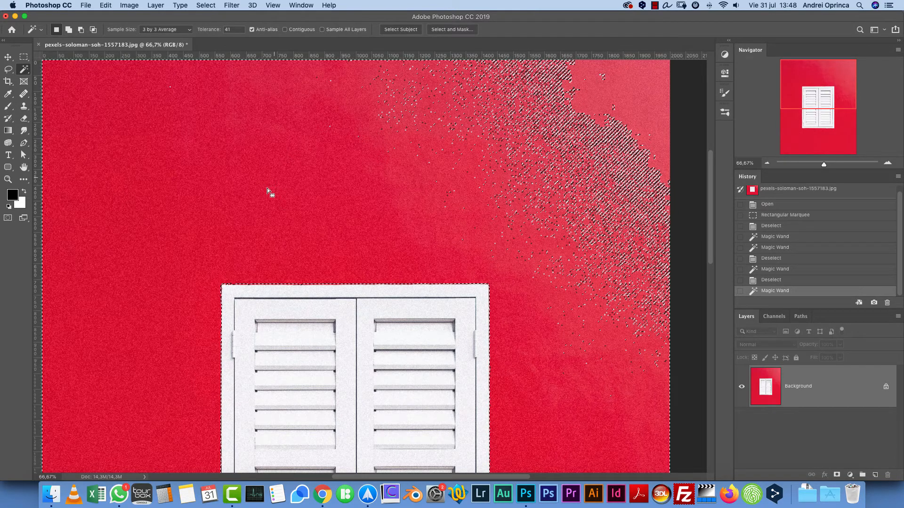
pyautogui.press('shift')
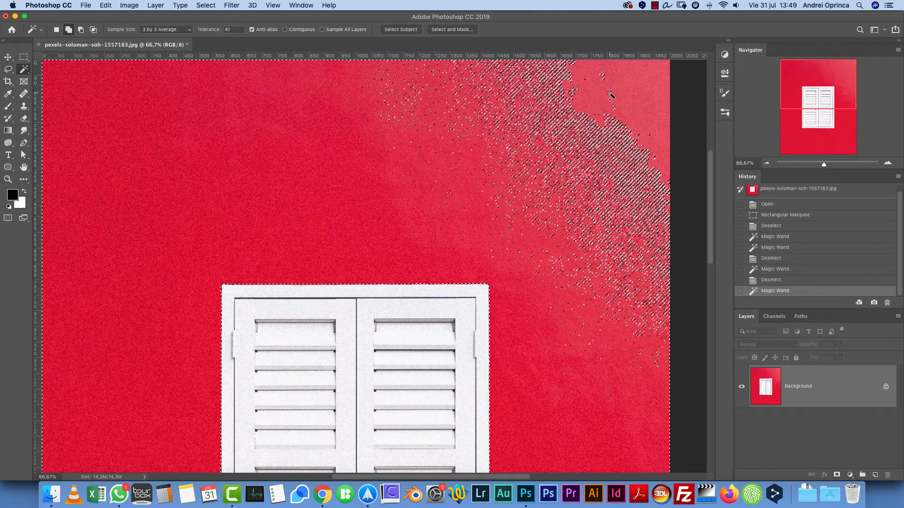
pyautogui.keyDown('shift'); pyautogui.click(610, 95); pyautogui.keyUp('shift')
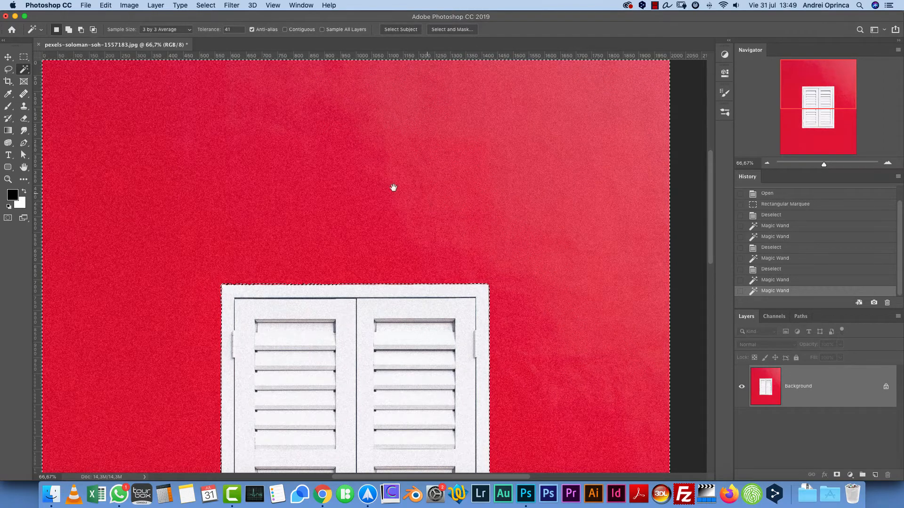
# Examine the wall selection's edges along the image borders and all around the shutters
pyautogui.moveTo(292, 154); pyautogui.dragTo(466, 217)
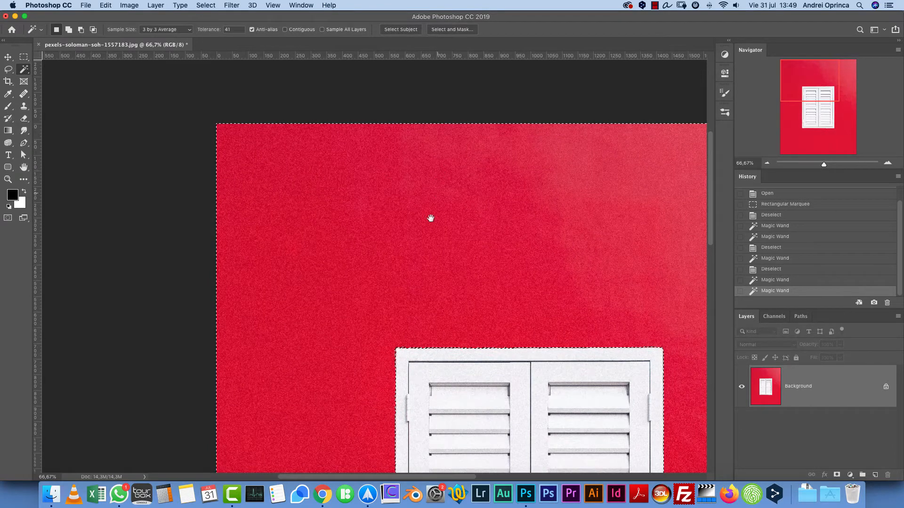
pyautogui.moveTo(483, 331); pyautogui.dragTo(414, 107)
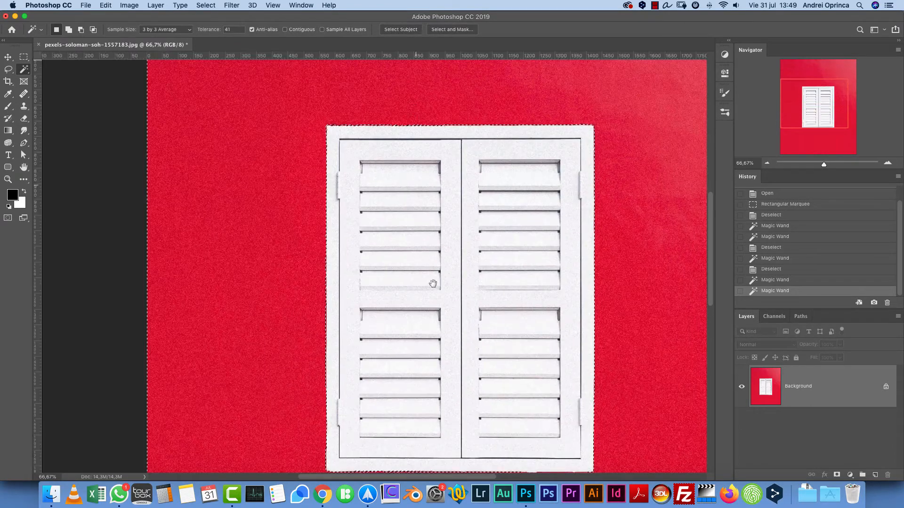
pyautogui.moveTo(432, 283); pyautogui.dragTo(419, 107)
pyautogui.press('super+r')
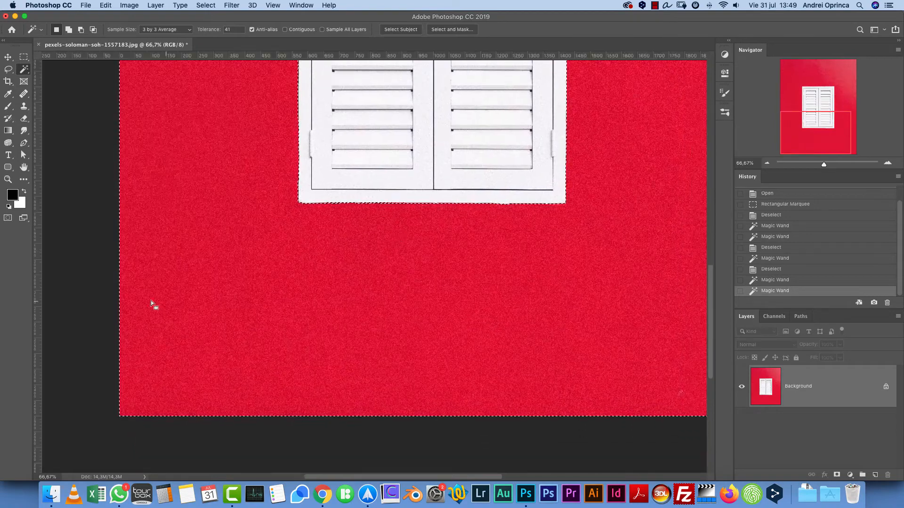
pyautogui.scroll(5, 531, 330)
pyautogui.hscroll(3, 532, 329)
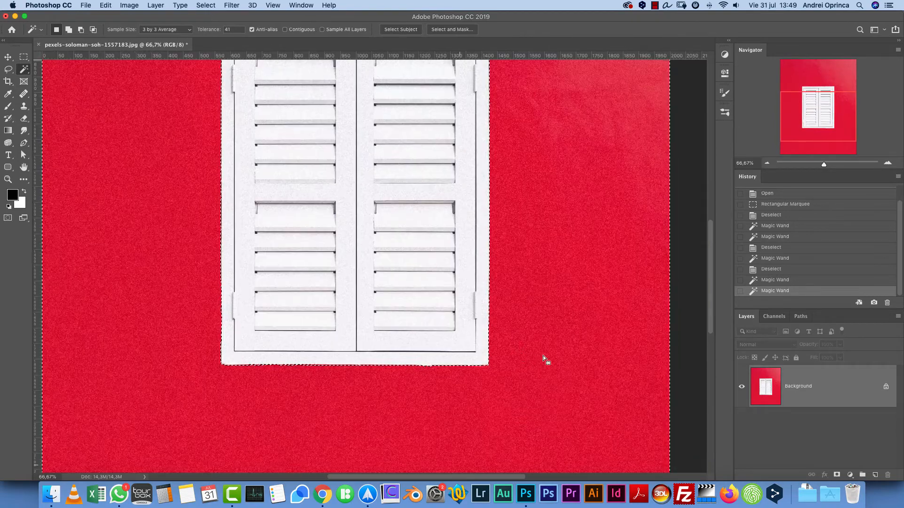
pyautogui.moveTo(567, 173); pyautogui.dragTo(623, 274)
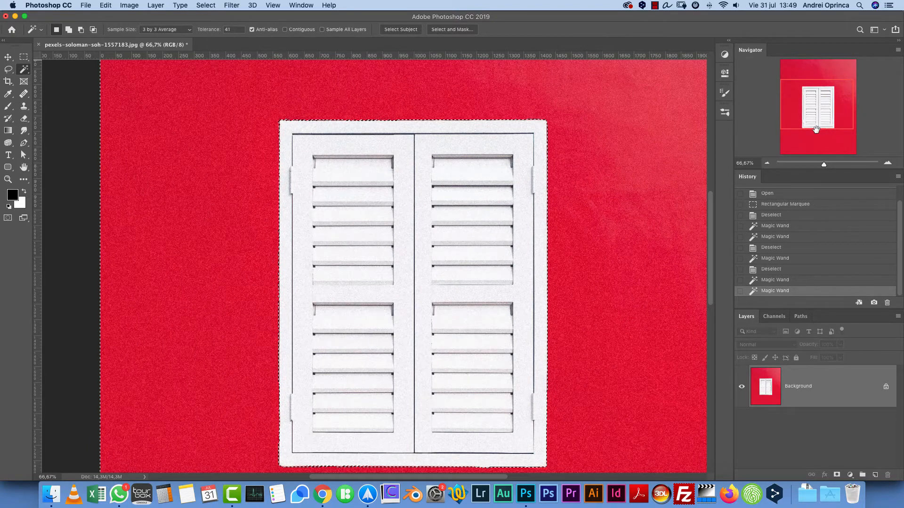
pyautogui.press('super+minus')
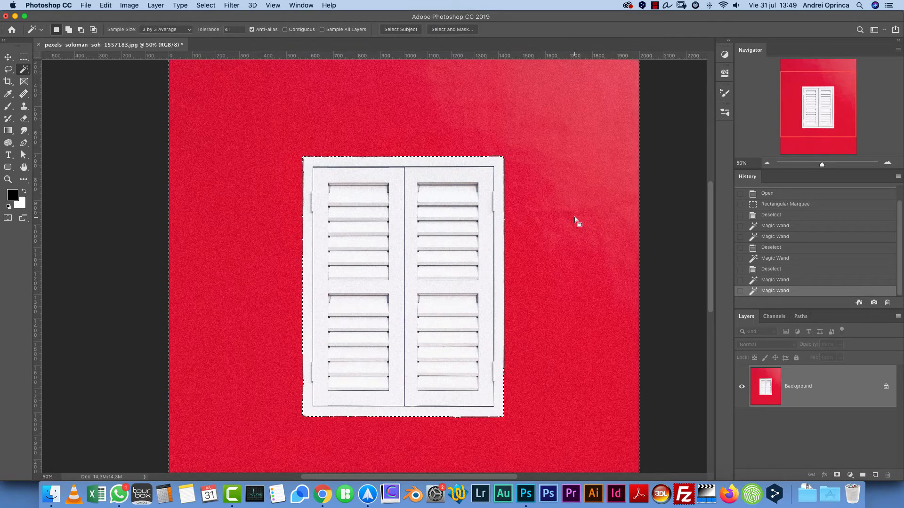
# Try recolouring the selected wall with a Hue/Saturation adjustment layer at hue +18 and -23, and delete that layer
pyautogui.click(850, 475)
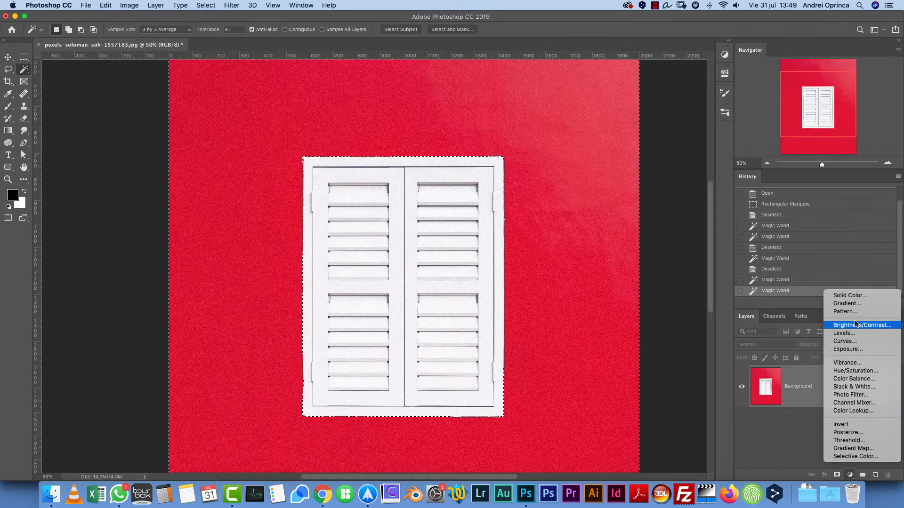
pyautogui.click(857, 371)
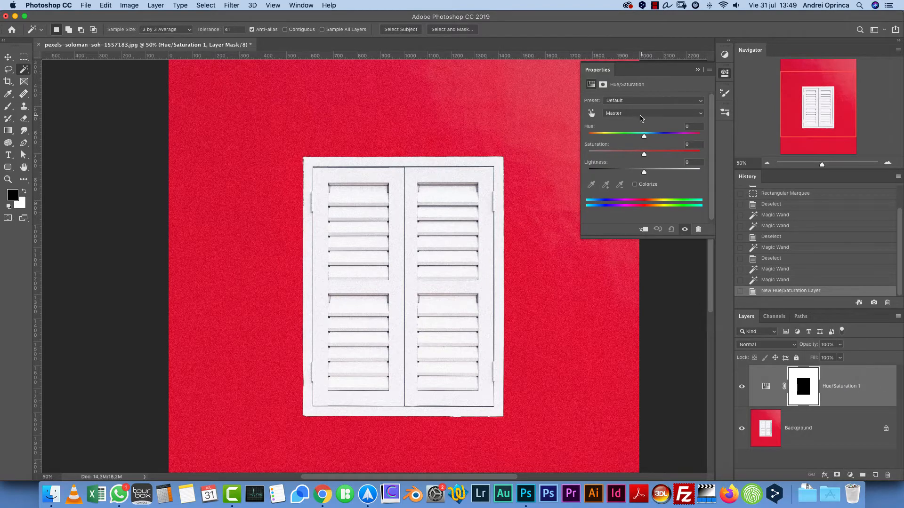
pyautogui.moveTo(643, 137)
pyautogui.mouseDown()
pyautogui.moveTo(608, 138)
pyautogui.moveTo(654, 140)
pyautogui.mouseUp()
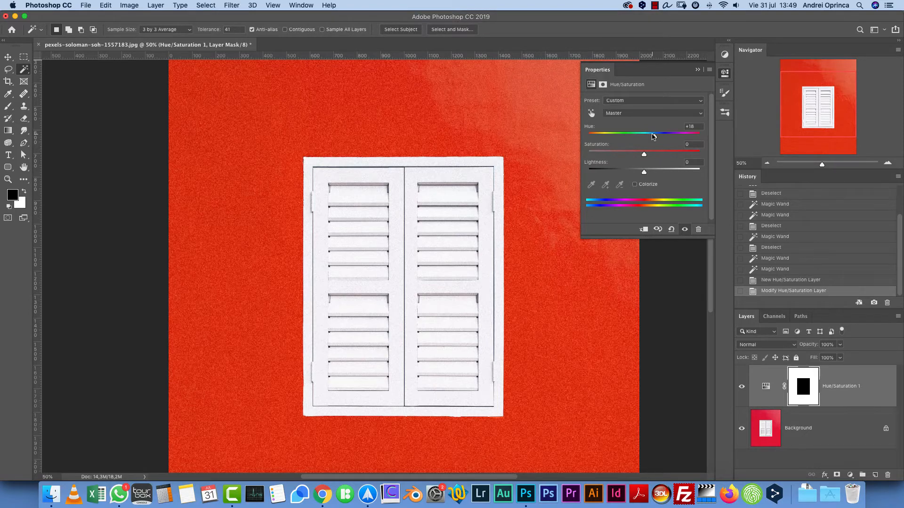
pyautogui.moveTo(653, 136); pyautogui.dragTo(631, 135)
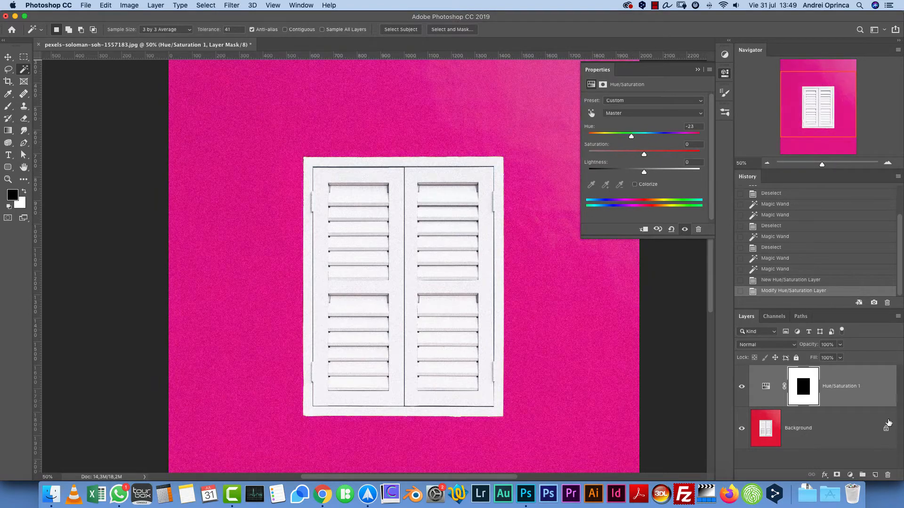
pyautogui.moveTo(881, 393); pyautogui.dragTo(887, 474)
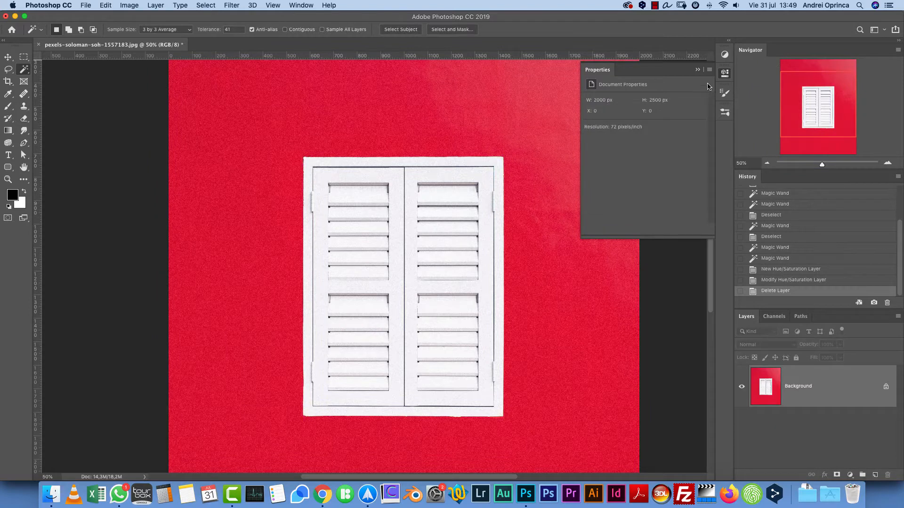
pyautogui.click(698, 69)
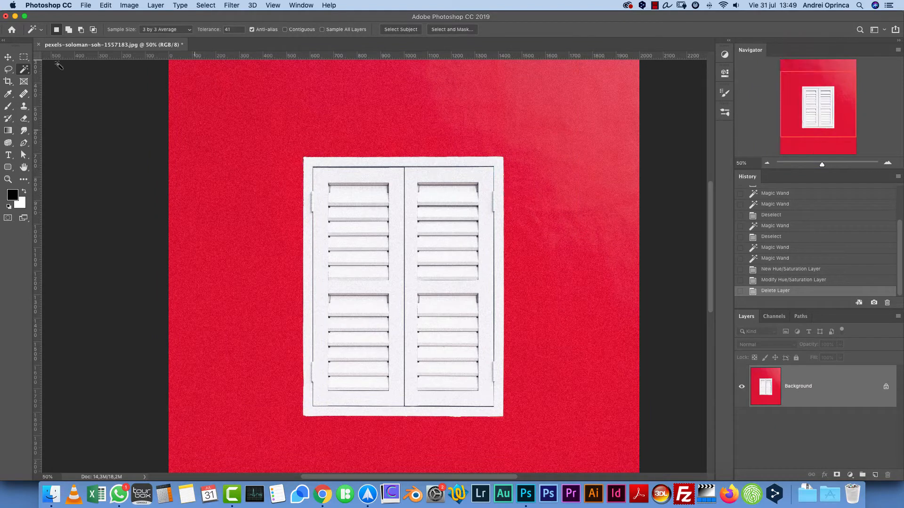
# Switch to the Quick Selection tool and select the white shutters with their frame
pyautogui.rightClick(23, 70)
pyautogui.press('q')
pyautogui.press('q')
pyautogui.press('q')
pyautogui.press('q')
pyautogui.press('q')
pyautogui.press('q')
pyautogui.press('q')
pyautogui.press('q')
pyautogui.click(57, 70)
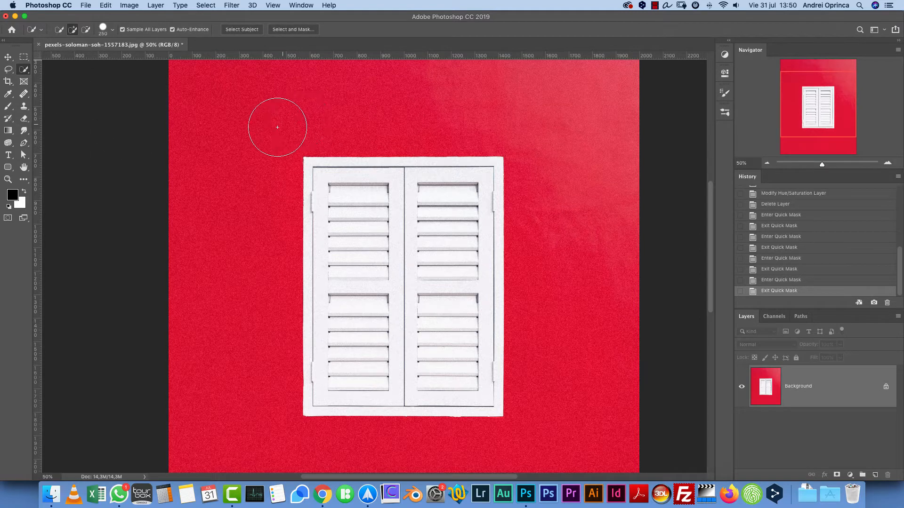
pyautogui.moveTo(444, 207)
pyautogui.mouseDown()
pyautogui.moveTo(461, 187)
pyautogui.moveTo(408, 187)
pyautogui.moveTo(381, 208)
pyautogui.moveTo(389, 312)
pyautogui.moveTo(406, 338)
pyautogui.mouseUp()
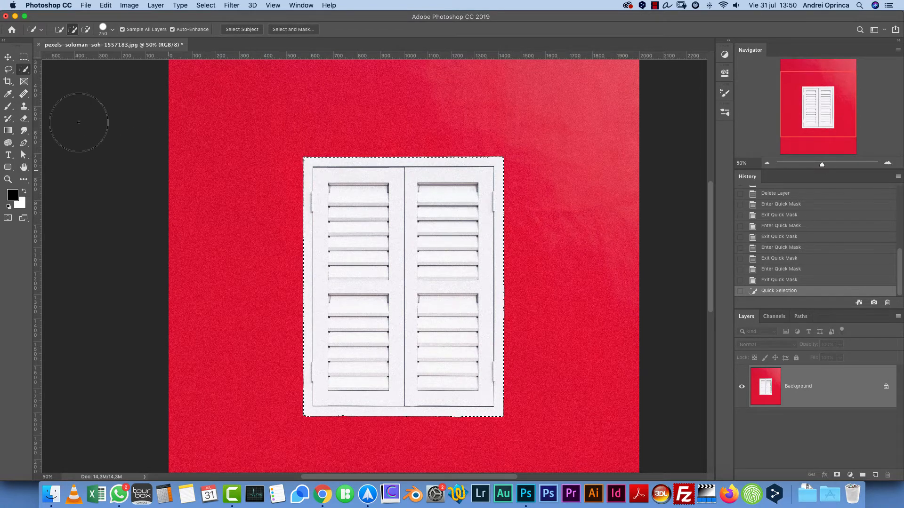
# Deselect the shutters and, from Finder's Stock images folder, open the rainbow flag photo in Adobe Photoshop CC 2019
pyautogui.moveTo(24, 70)
pyautogui.mouseDown()
pyautogui.moveTo(54, 81)
pyautogui.moveTo(33, 69)
pyautogui.mouseUp()
pyautogui.press('super+d')
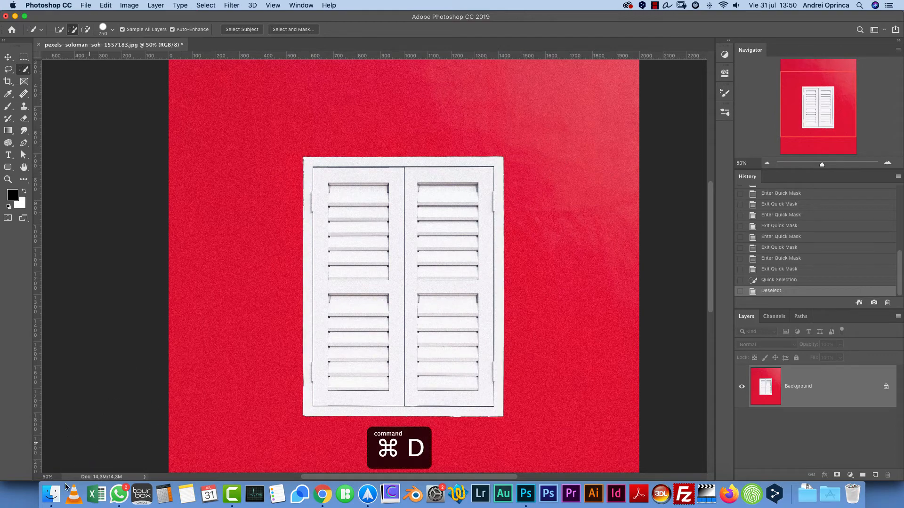
pyautogui.click(51, 495)
pyautogui.click(207, 81)
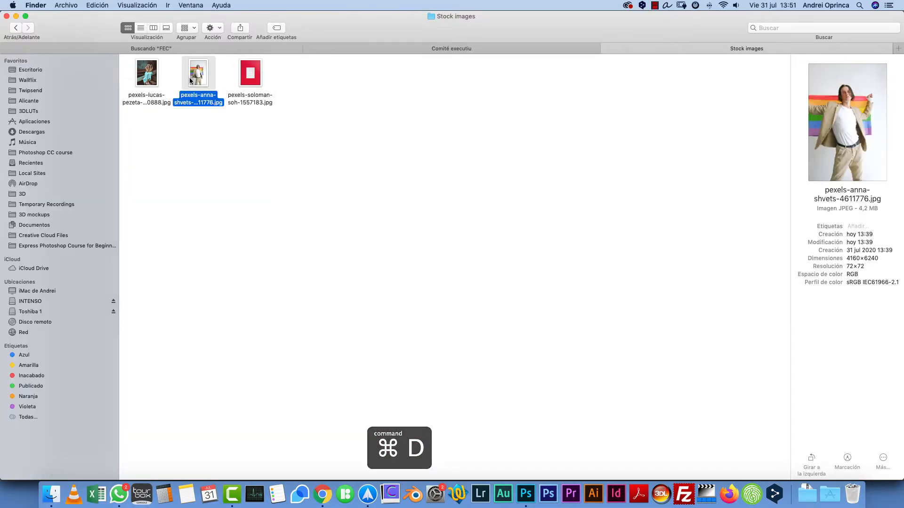
pyautogui.rightClick(192, 76)
pyautogui.moveTo(235, 91)
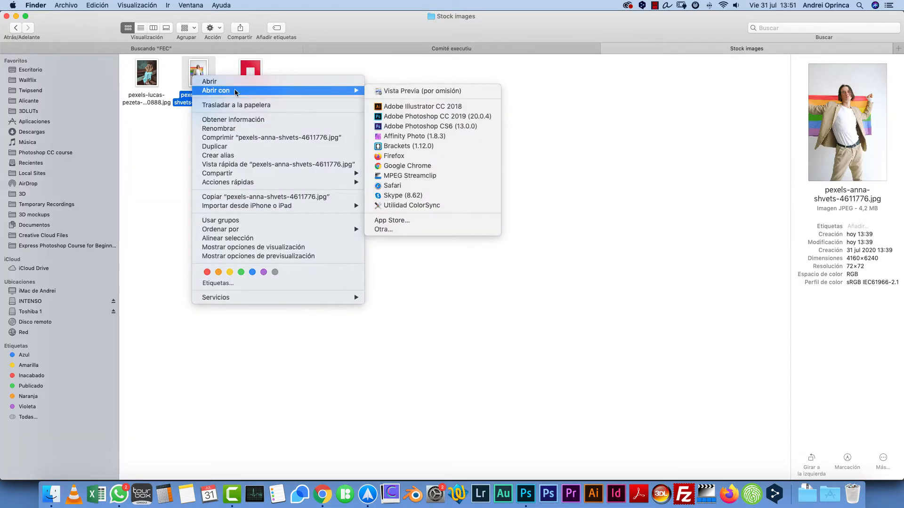
pyautogui.click(408, 117)
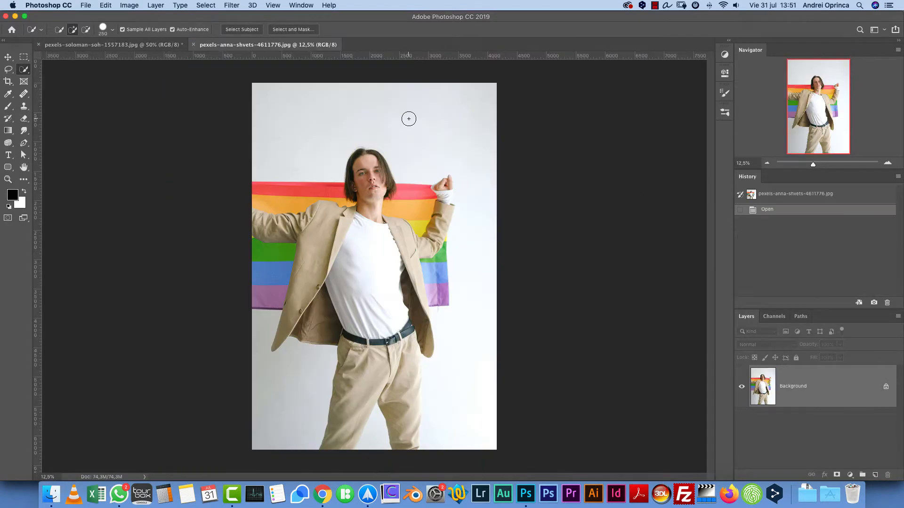
# Use the Quick Selection tool to select the person and the flag, extending the selection over the trousers
pyautogui.rightClick(23, 70)
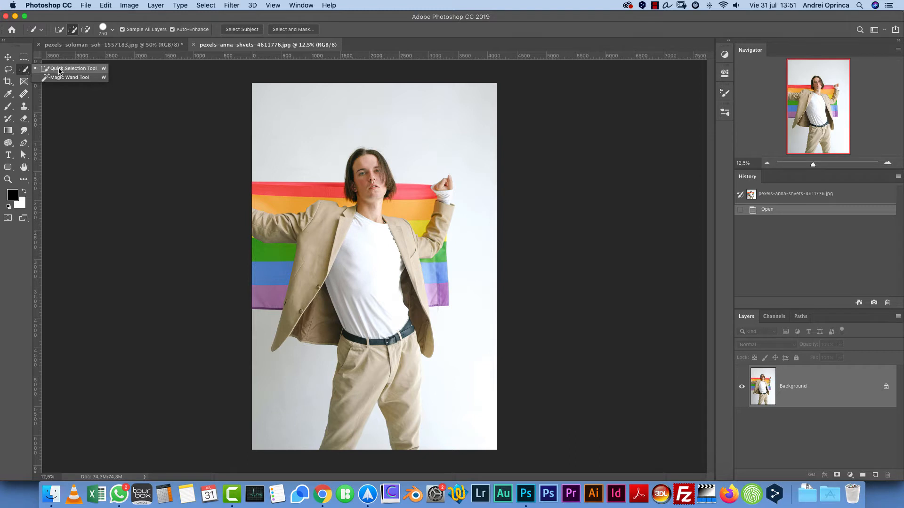
pyautogui.click(60, 70)
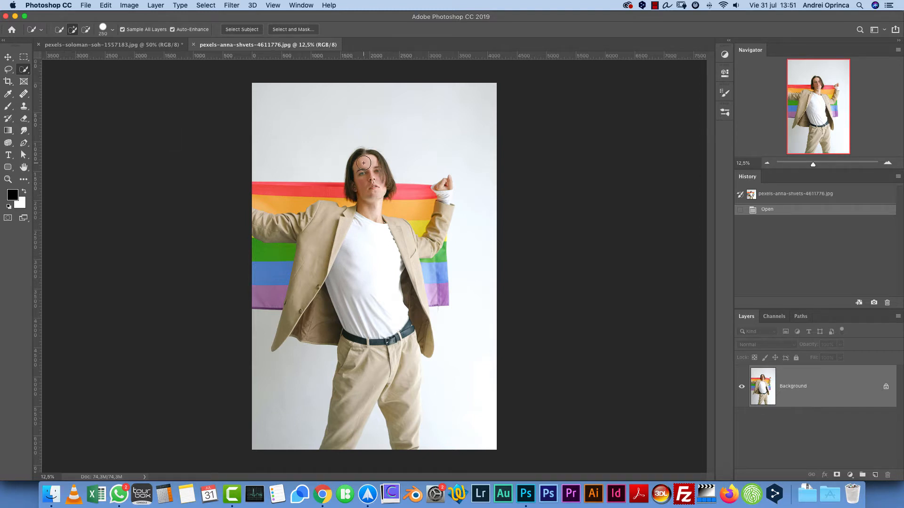
pyautogui.moveTo(386, 183)
pyautogui.mouseDown()
pyautogui.moveTo(375, 219)
pyautogui.moveTo(432, 254)
pyautogui.moveTo(369, 260)
pyautogui.mouseUp()
pyautogui.moveTo(381, 215)
pyautogui.mouseDown()
pyautogui.moveTo(424, 207)
pyautogui.moveTo(444, 190)
pyautogui.mouseUp()
pyautogui.moveTo(335, 278)
pyautogui.mouseDown()
pyautogui.moveTo(299, 284)
pyautogui.moveTo(281, 267)
pyautogui.moveTo(274, 284)
pyautogui.moveTo(296, 214)
pyautogui.mouseUp()
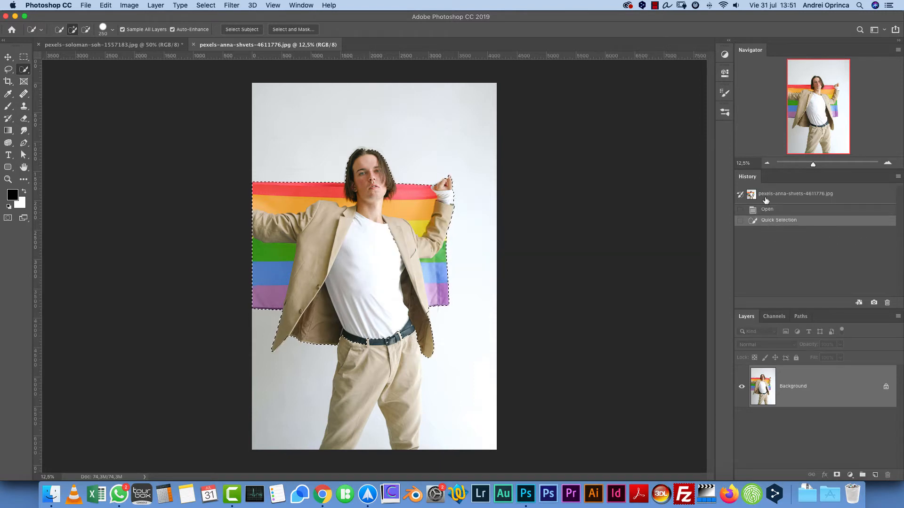
pyautogui.moveTo(379, 354)
pyautogui.mouseDown()
pyautogui.moveTo(346, 407)
pyautogui.moveTo(392, 380)
pyautogui.moveTo(406, 440)
pyautogui.mouseUp()
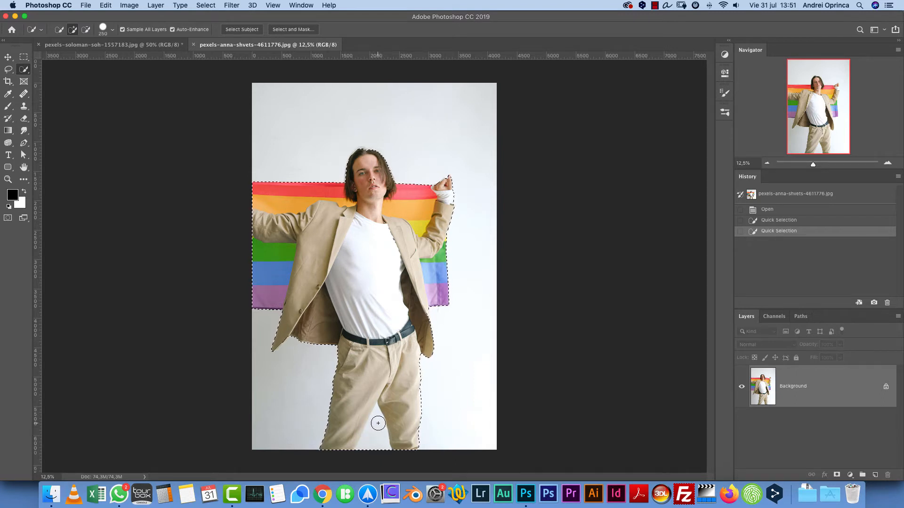
# Switch Quick Selection to subtract mode at the gap between the legs and reduce its brush size to 42 px
pyautogui.press('super+1')
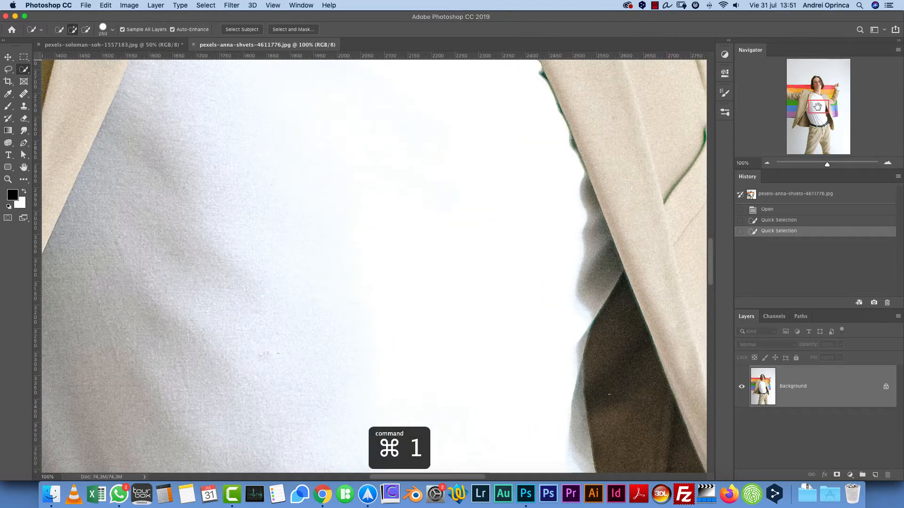
pyautogui.scroll(-15, 439, 382)
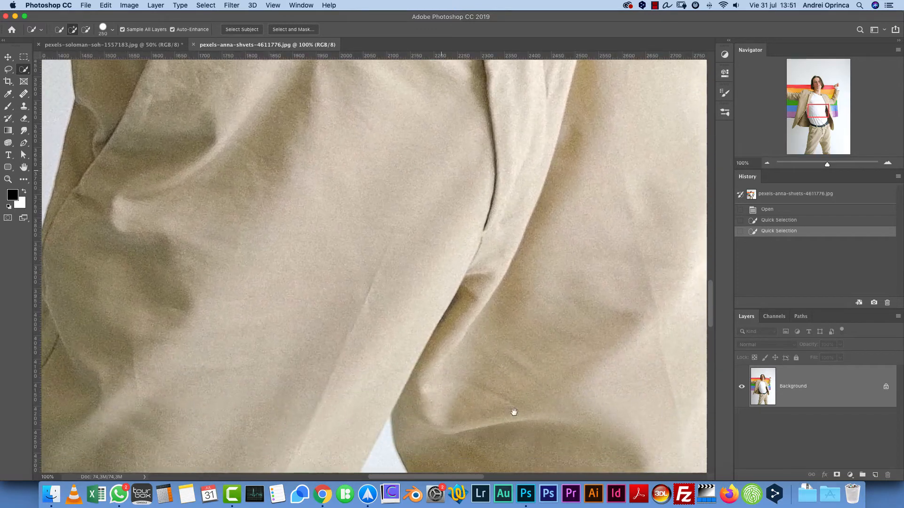
pyautogui.scroll(-3, 409, 273)
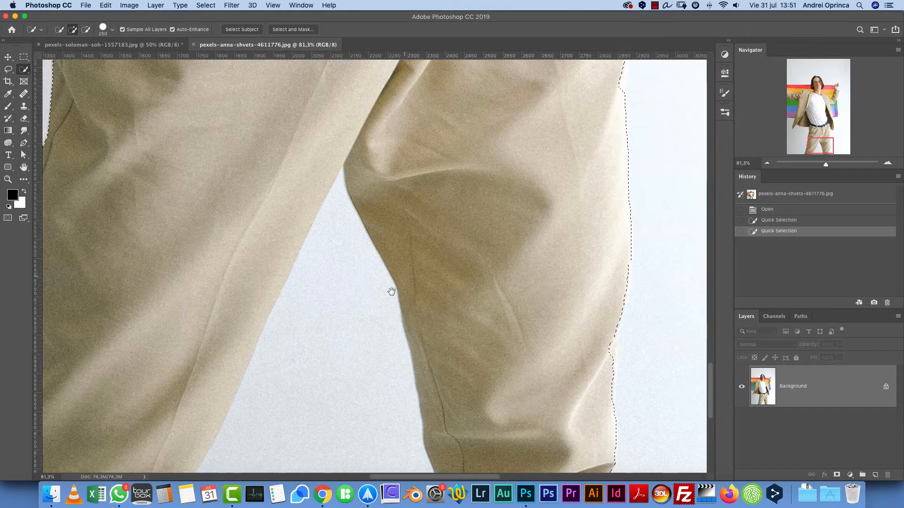
pyautogui.moveTo(389, 292); pyautogui.dragTo(445, 241)
pyautogui.click(252, 155)
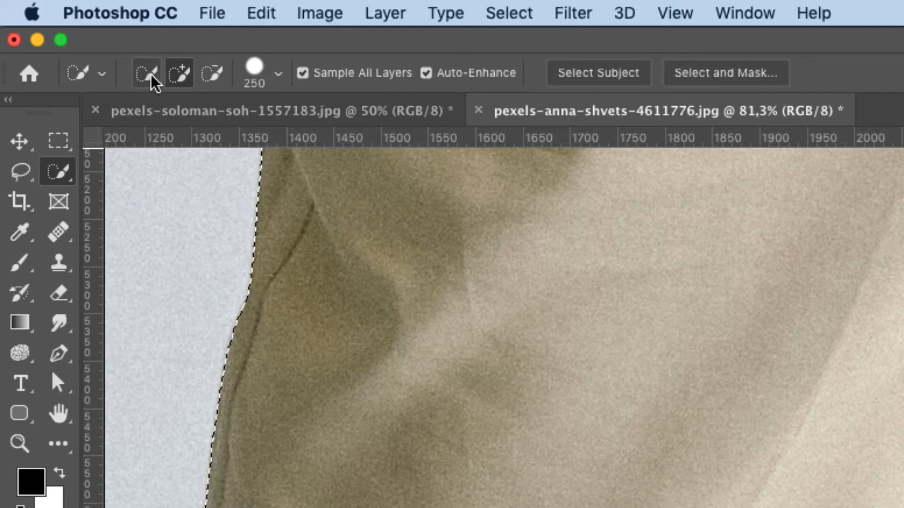
pyautogui.click(212, 80)
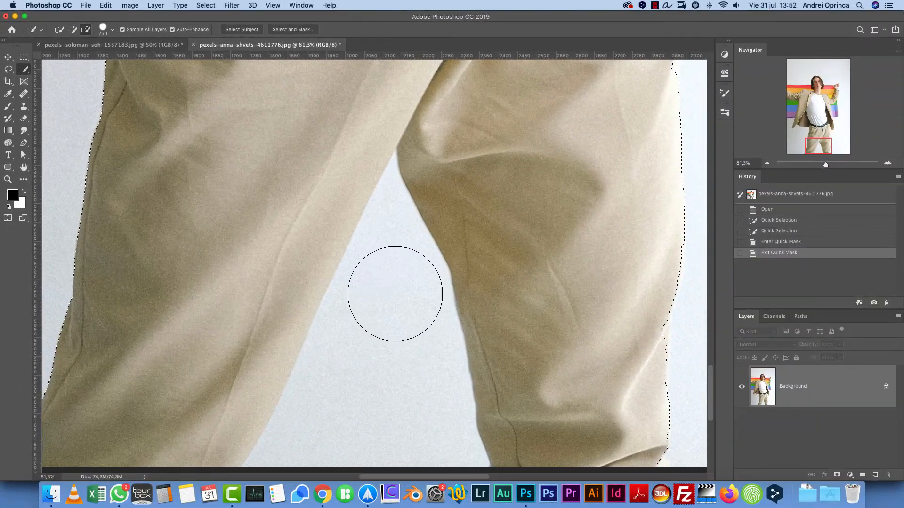
pyautogui.click(112, 29)
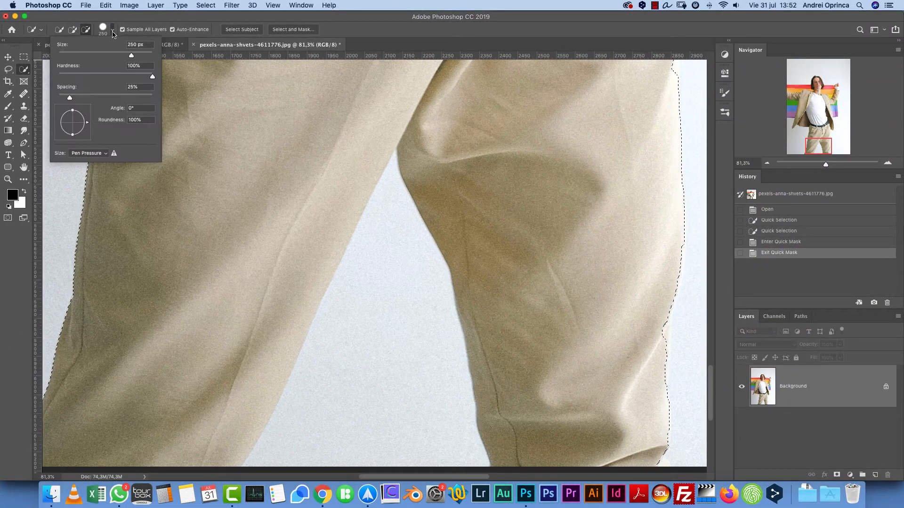
pyautogui.click(113, 53)
pyautogui.moveTo(67, 56); pyautogui.dragTo(72, 57)
pyautogui.press('Return')
# Subtract the background between the trouser legs from the selection with the Quick Selection brush
pyautogui.rightClick(422, 263)
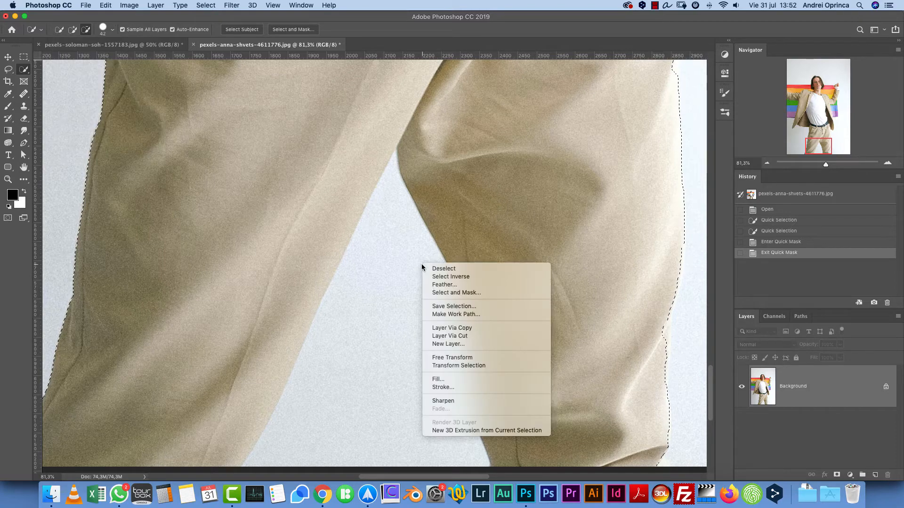
pyautogui.click(842, 363)
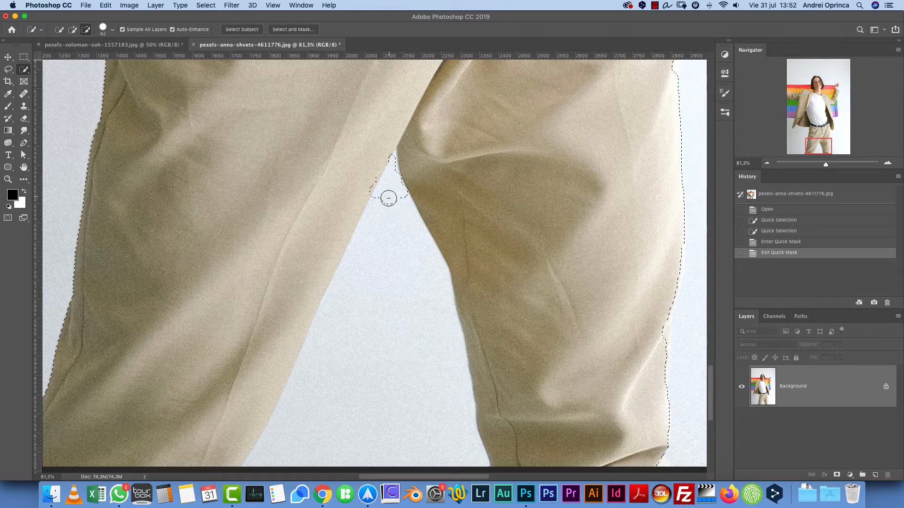
pyautogui.moveTo(389, 196); pyautogui.dragTo(392, 231)
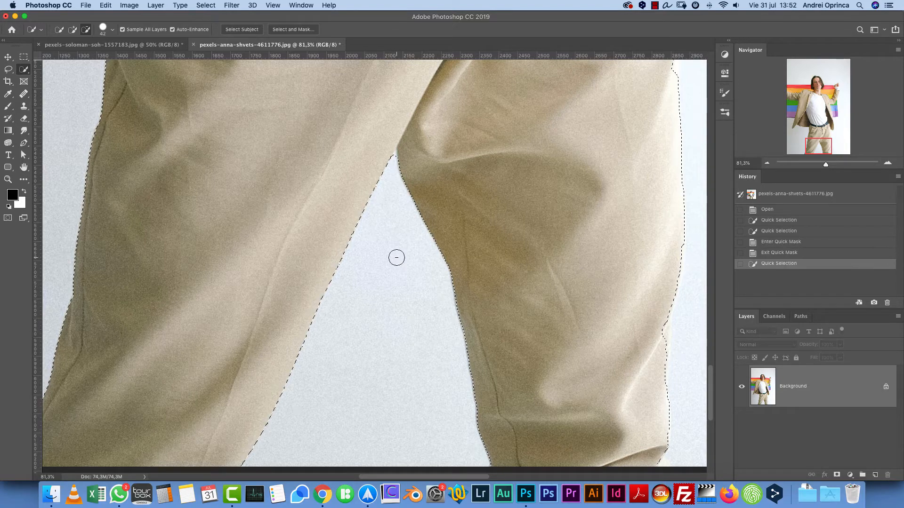
# Examine the selection outline along the trousers, jacket, flag and hair for inaccurate edges
pyautogui.click(766, 163)
pyautogui.click(766, 163)
pyautogui.click(766, 164)
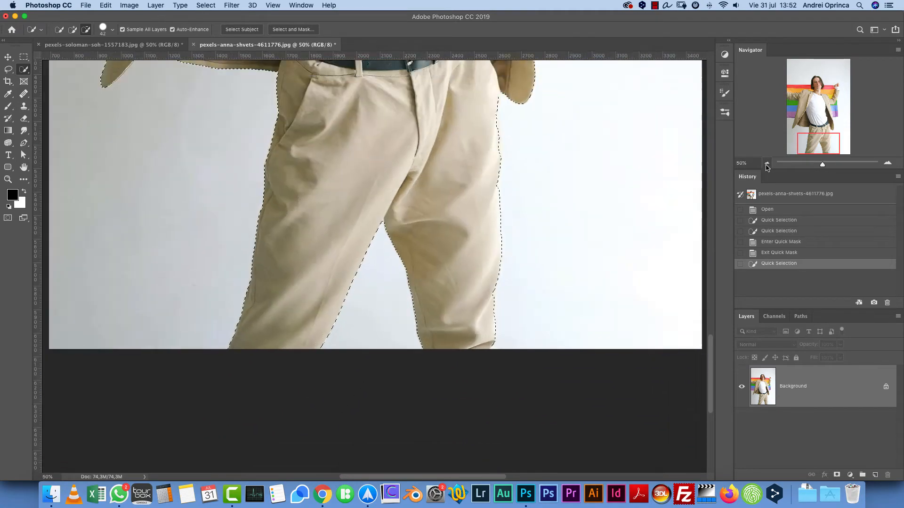
pyautogui.moveTo(819, 138); pyautogui.dragTo(819, 112)
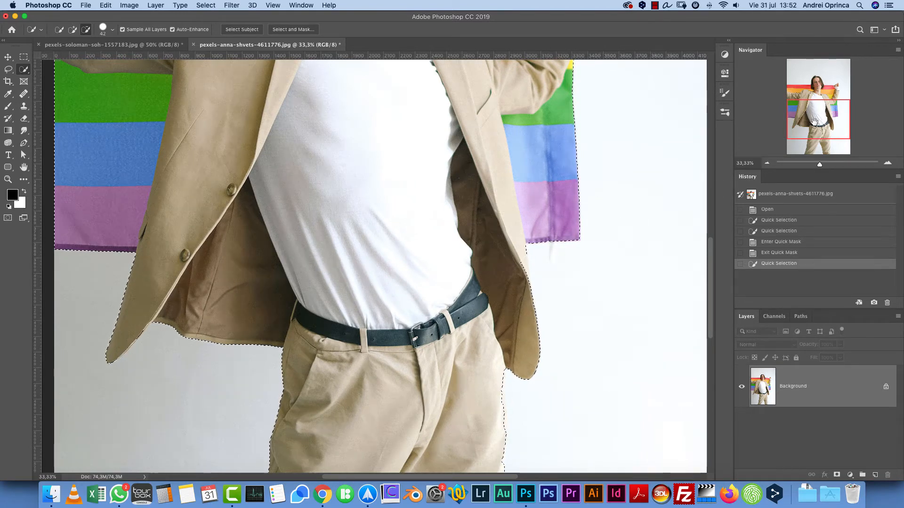
pyautogui.moveTo(819, 119); pyautogui.dragTo(819, 89)
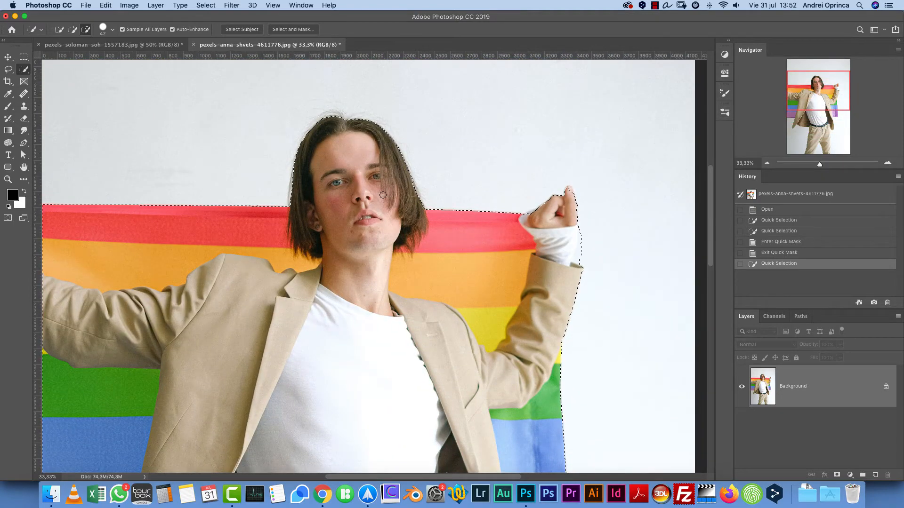
pyautogui.click(887, 163)
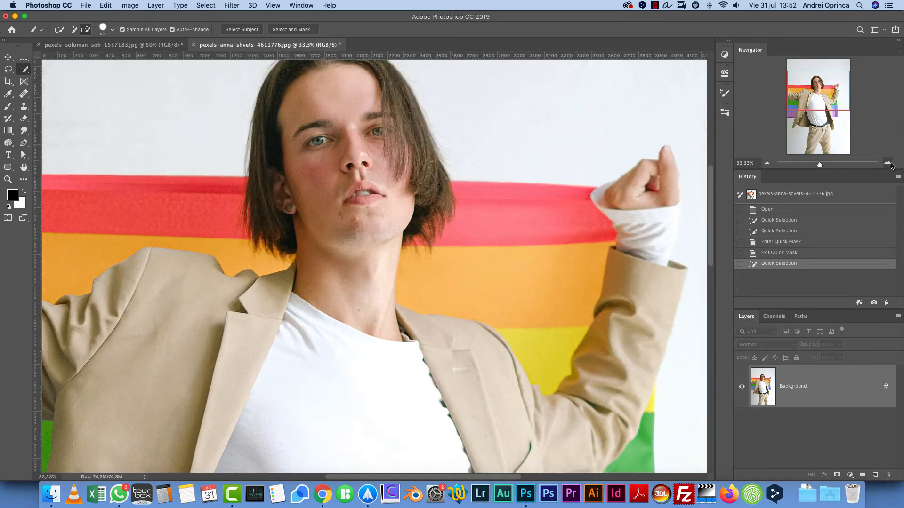
pyautogui.click(888, 162)
pyautogui.moveTo(817, 89); pyautogui.dragTo(812, 76)
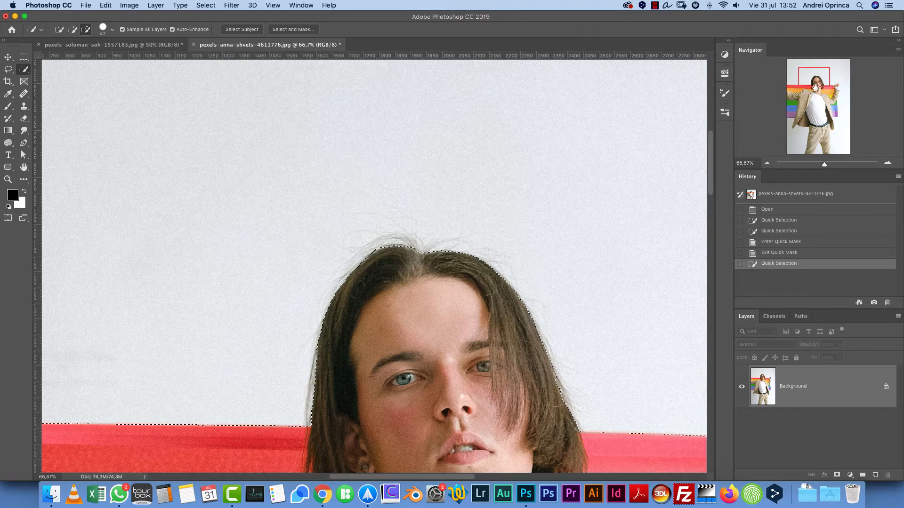
# Switch Quick Selection back to add mode and include the missed strip of the jacket edge below the flag
pyautogui.moveTo(815, 86); pyautogui.dragTo(833, 125)
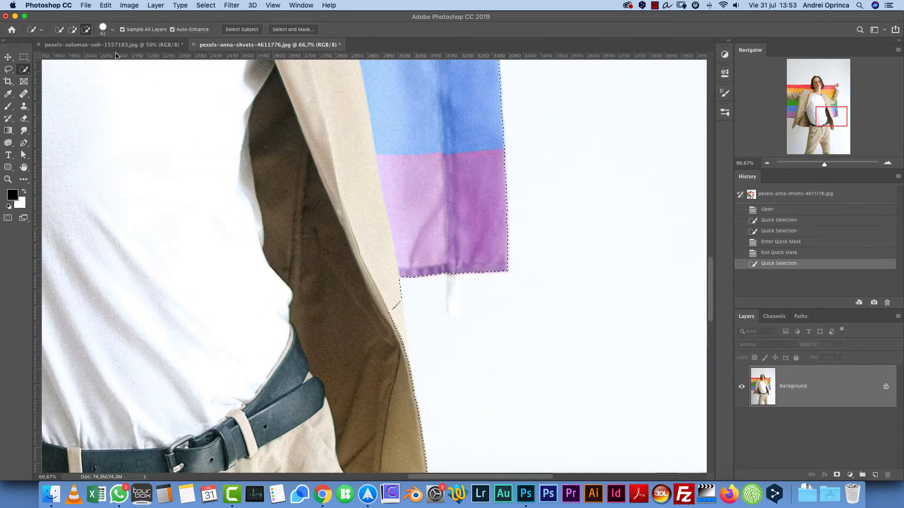
pyautogui.click(64, 31)
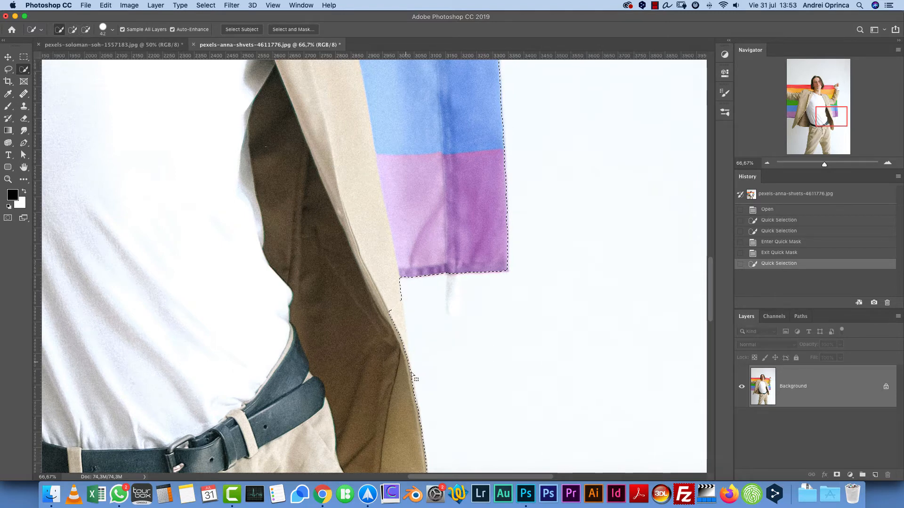
pyautogui.click(74, 31)
pyautogui.moveTo(392, 314); pyautogui.dragTo(413, 424)
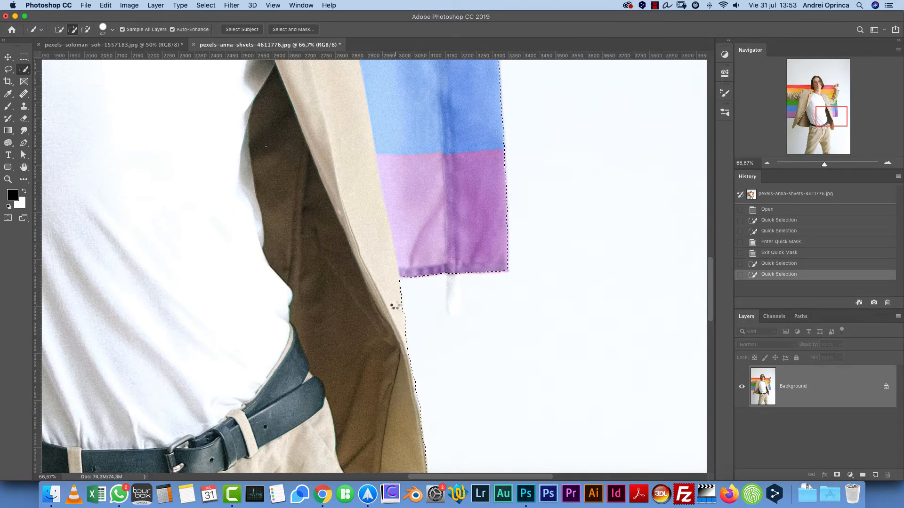
pyautogui.click(395, 306)
pyautogui.click(766, 163)
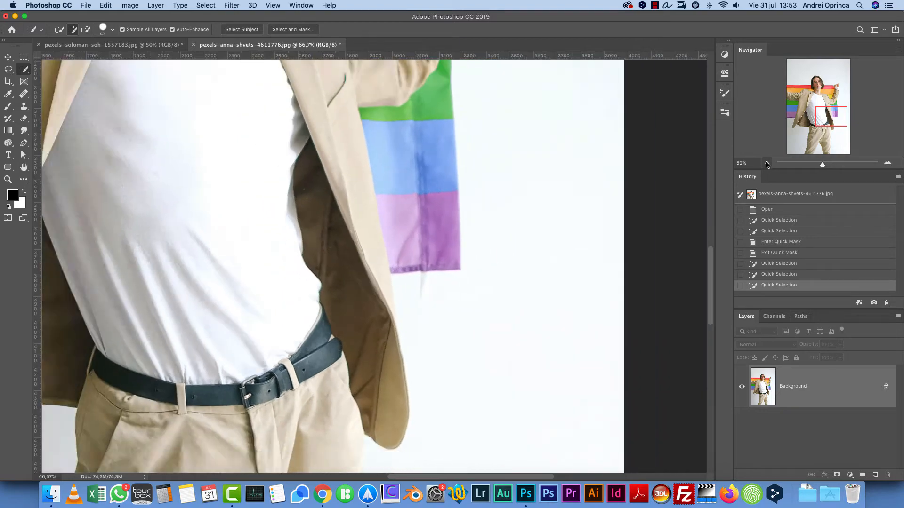
pyautogui.click(767, 163)
pyautogui.click(767, 163)
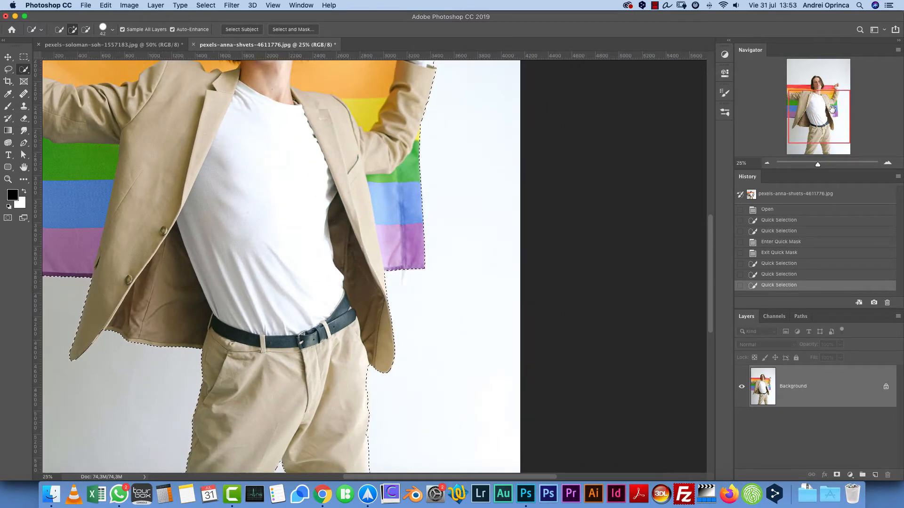
pyautogui.moveTo(828, 108); pyautogui.dragTo(819, 86)
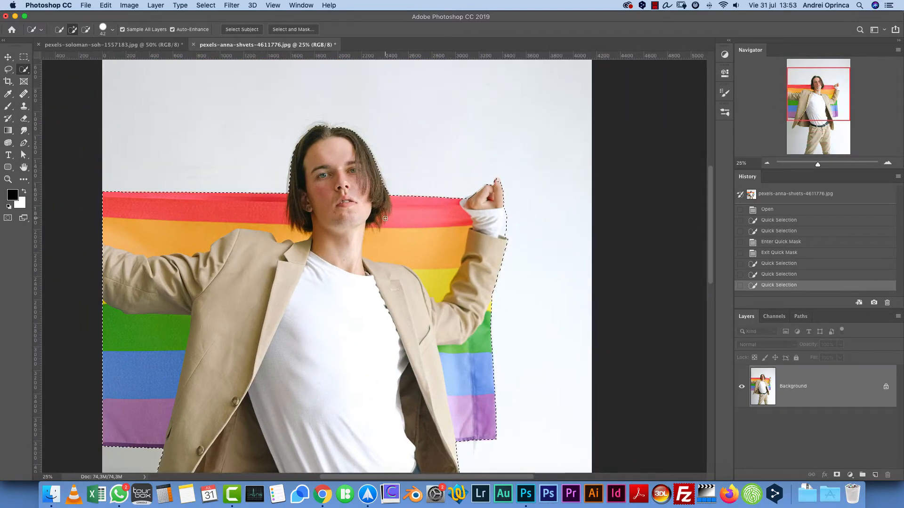
# Switch to the Magic Wand tool and revert the history to the second Quick Selection state, before the gap was subtracted
pyautogui.click(24, 69)
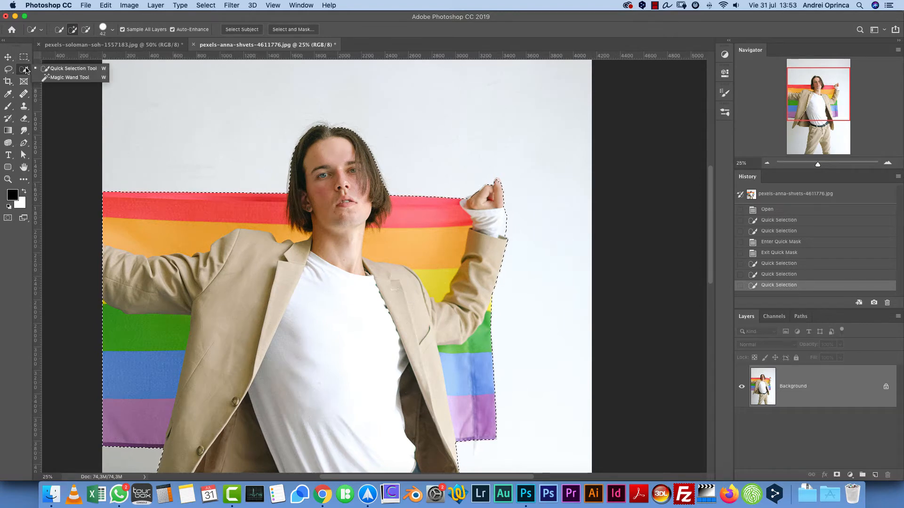
pyautogui.click(53, 78)
pyautogui.moveTo(821, 94); pyautogui.dragTo(848, 229)
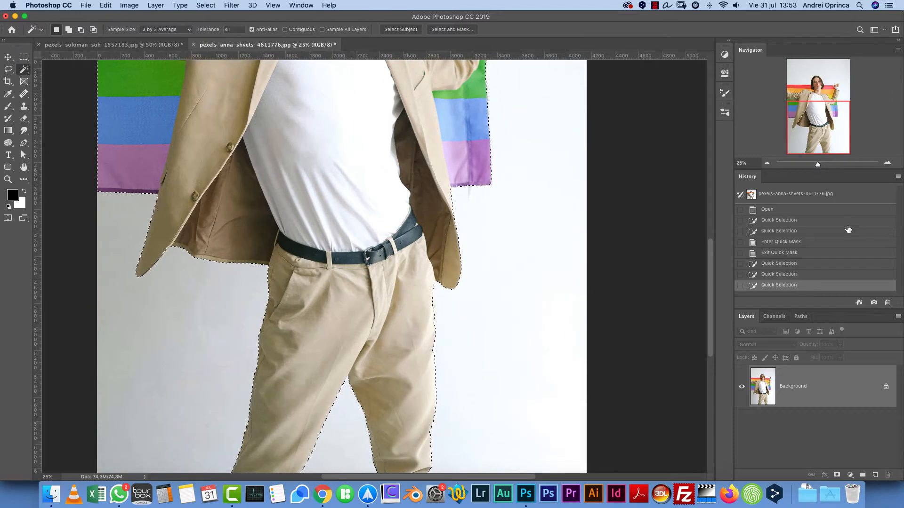
pyautogui.click(781, 253)
pyautogui.click(775, 244)
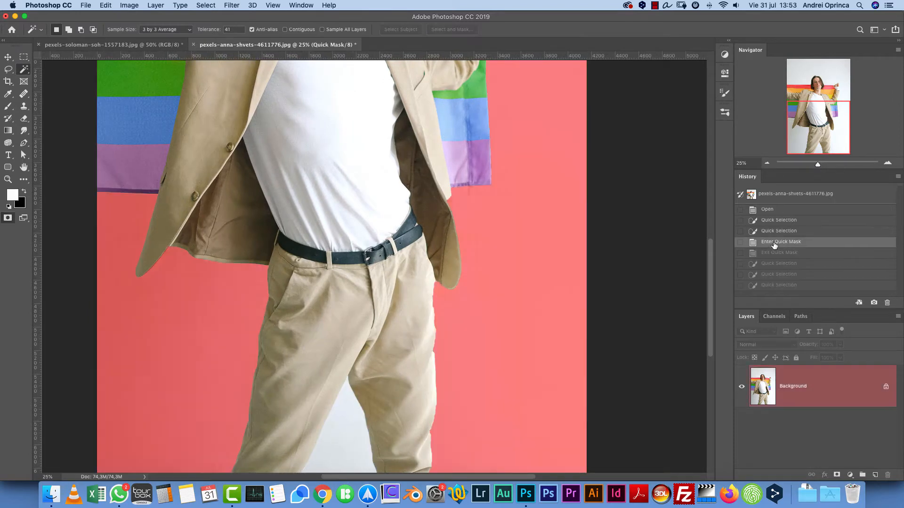
pyautogui.click(778, 231)
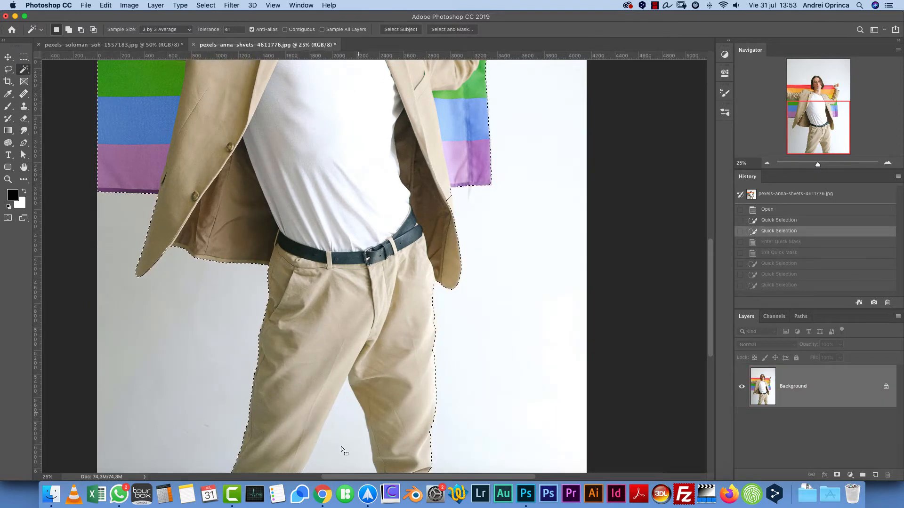
# Try subtracting the background between the legs with the Magic Wand at tolerance 41 and Contiguous off, and undo it
pyautogui.scroll(-5, 343, 439)
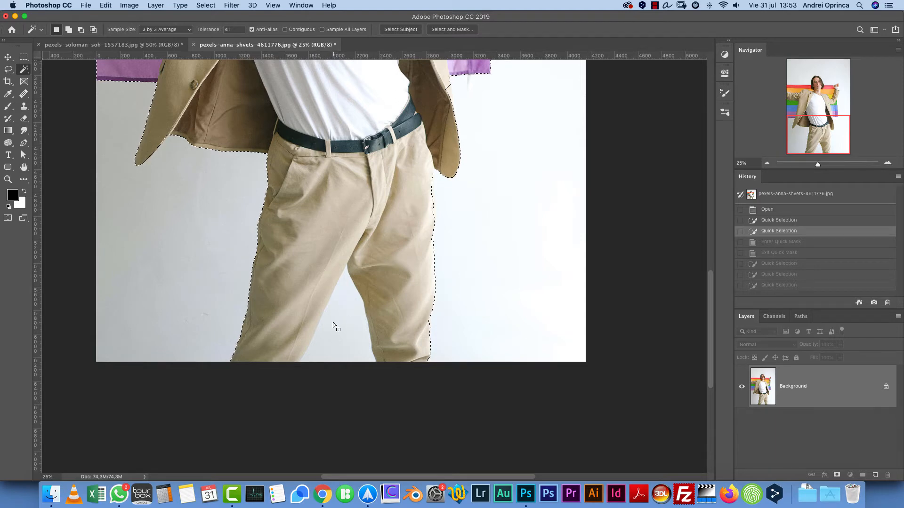
pyautogui.press('alt')
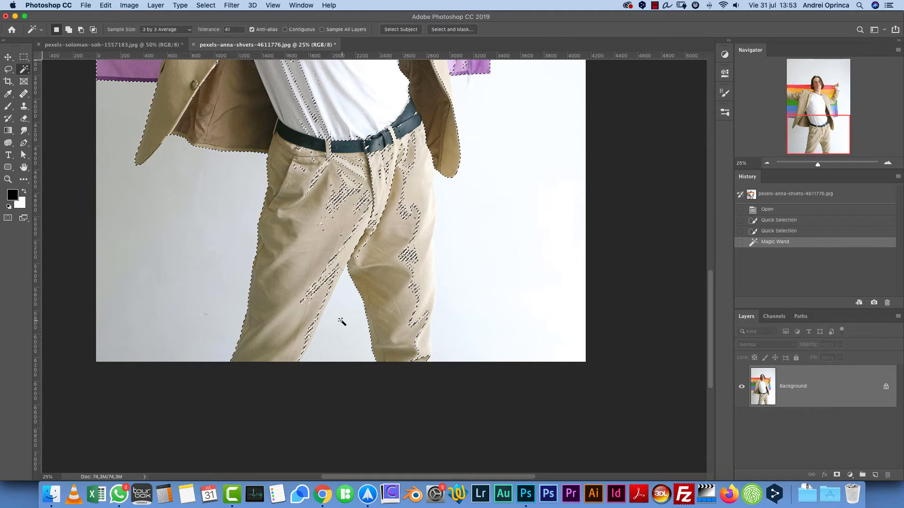
pyautogui.moveTo(838, 129); pyautogui.dragTo(836, 115)
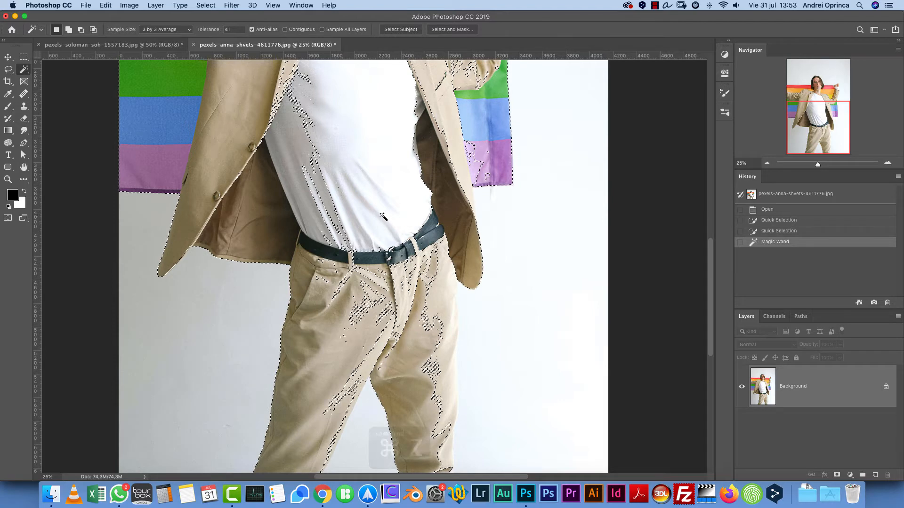
pyautogui.press('super+z')
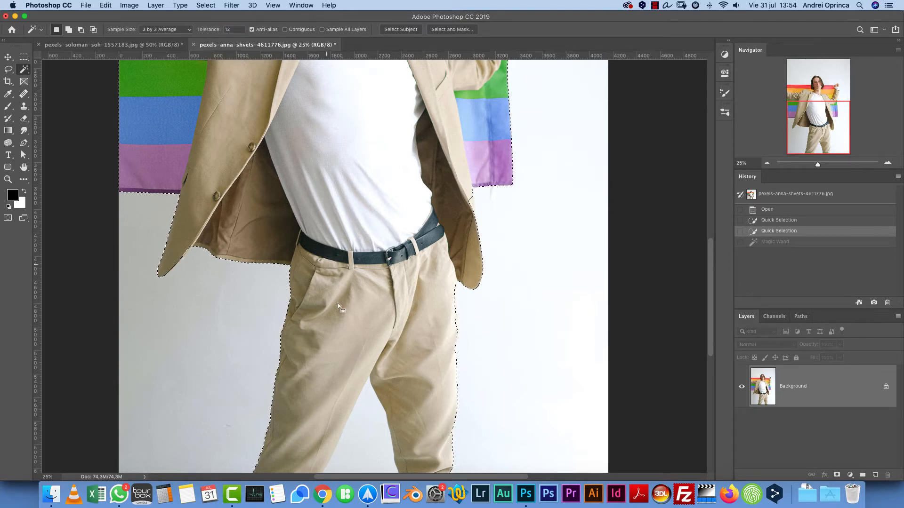
# Try subtracting the background between the legs with the Magic Wand at tolerance 12 and Contiguous off, and undo it
pyautogui.press('alt')
pyautogui.press('alt')
pyautogui.keyDown('alt'); pyautogui.click(369, 419); pyautogui.keyUp('alt')
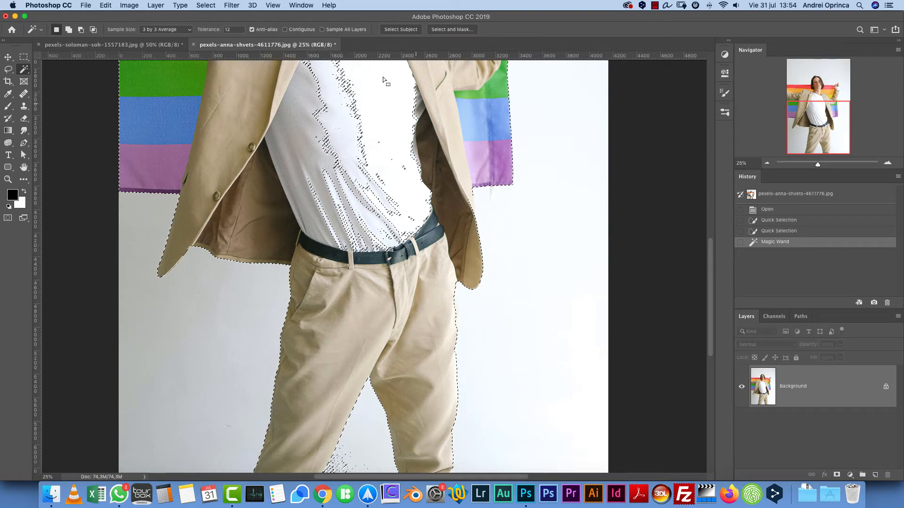
pyautogui.press('super+z')
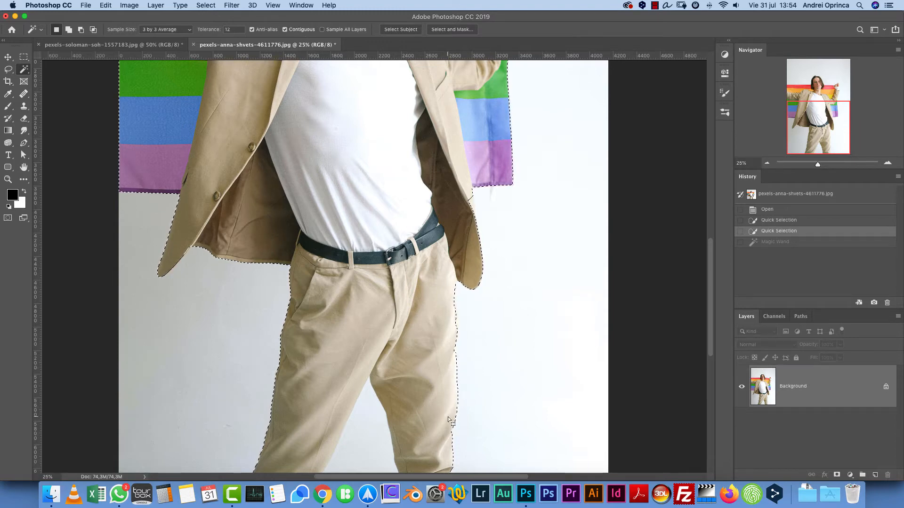
# Subtract the background between the trouser legs using the Magic Wand at tolerance 12 with Contiguous enabled
pyautogui.scroll(-2, 422, 429)
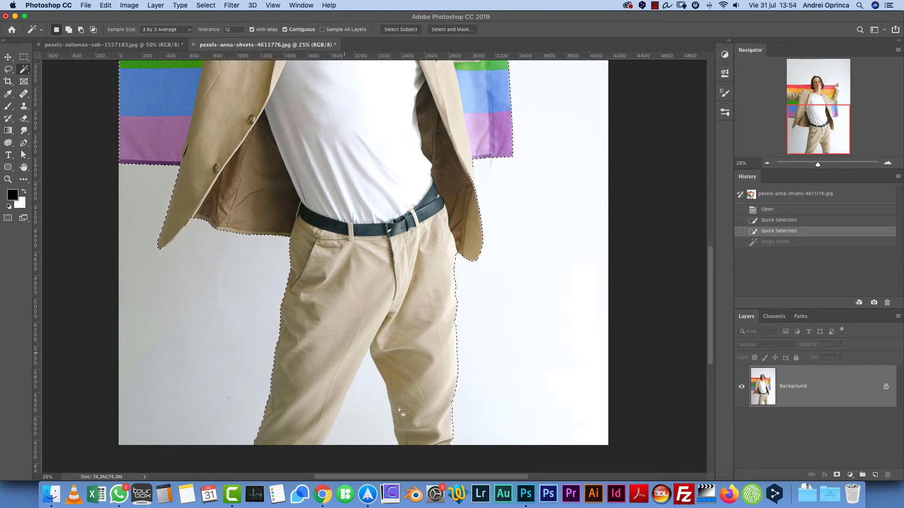
pyautogui.press('alt')
pyautogui.keyDown('alt'); pyautogui.click(368, 398); pyautogui.keyUp('alt')
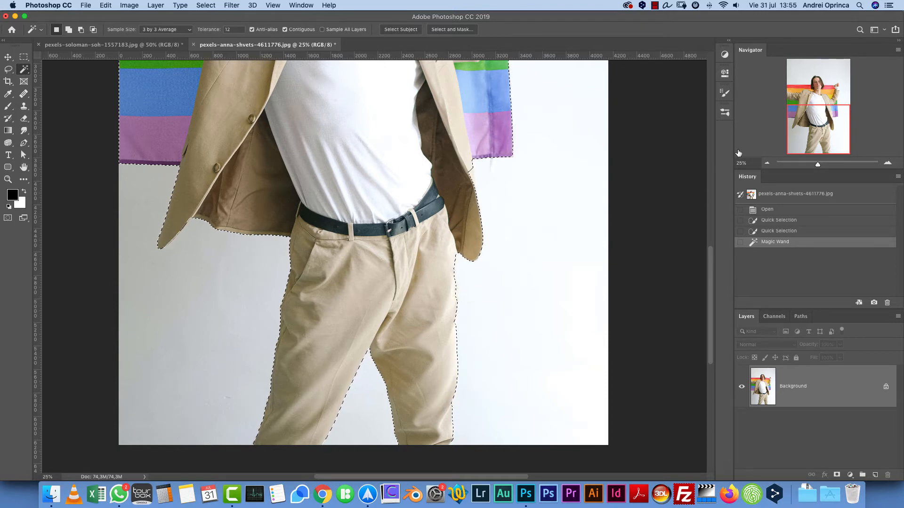
# Add a layer mask from the selection to preview the person and flag cut out, and undo the mask
pyautogui.moveTo(795, 117); pyautogui.dragTo(789, 83)
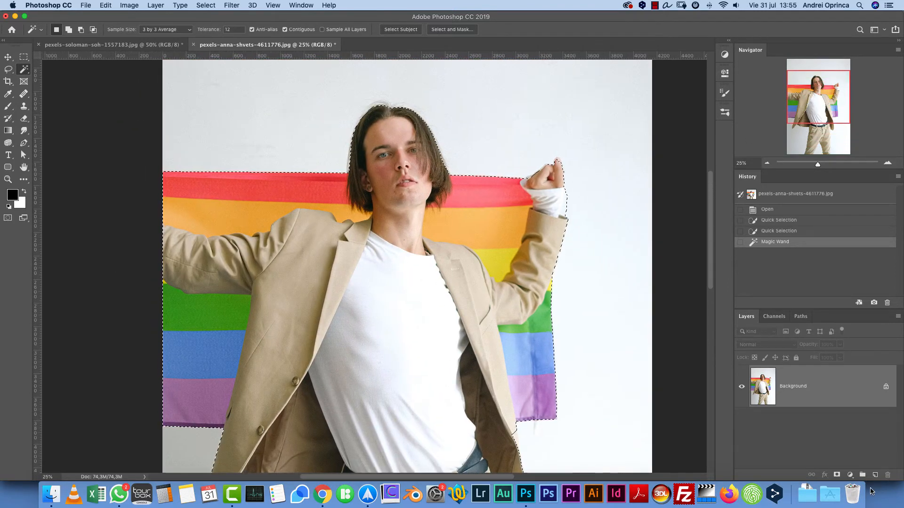
pyautogui.click(837, 474)
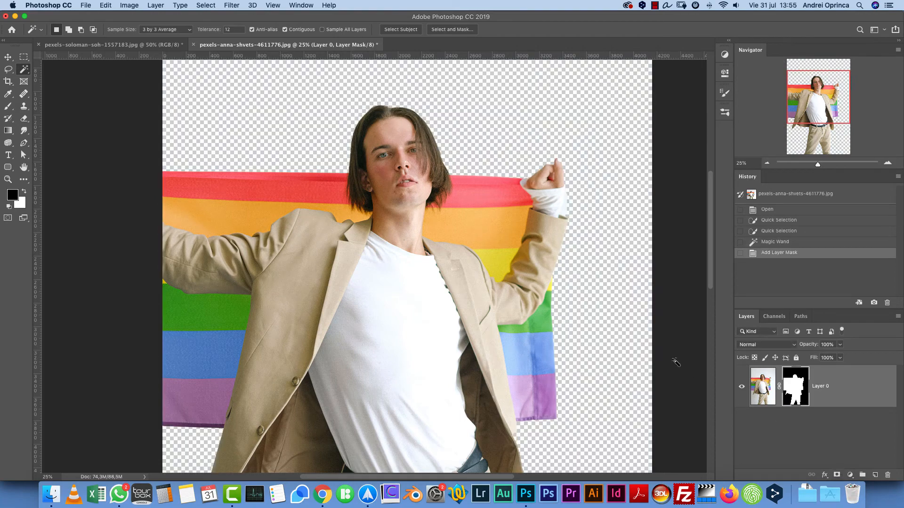
pyautogui.press('super+z')
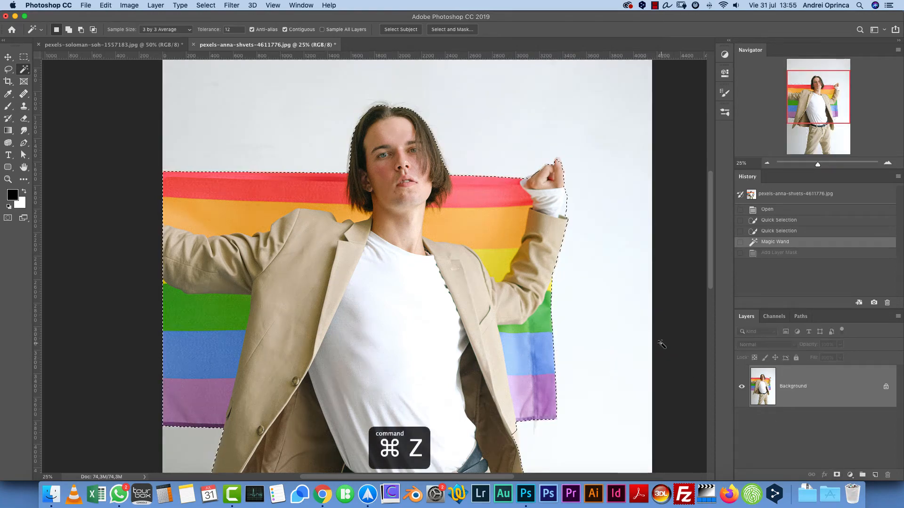
# Clear the current selection and try freehand Lasso selections along the flag's upper edge and over the background
pyautogui.press('super+d')
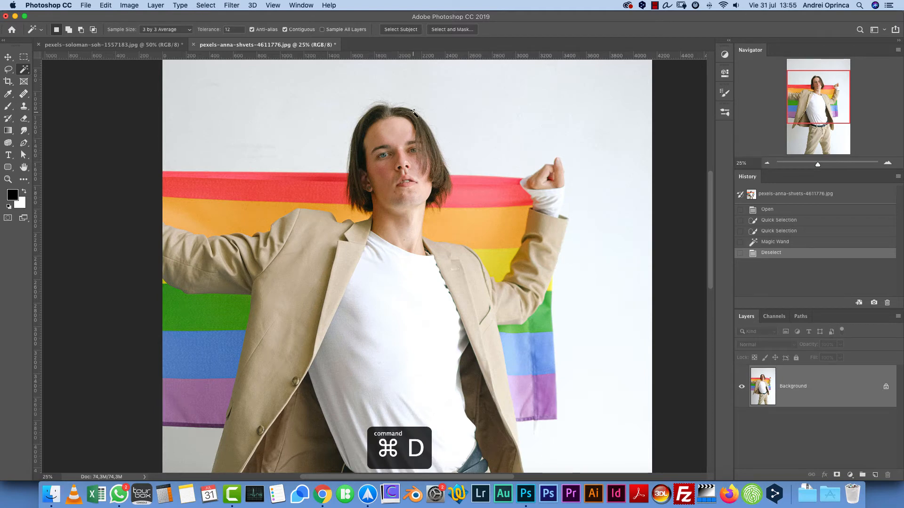
pyautogui.click(8, 69)
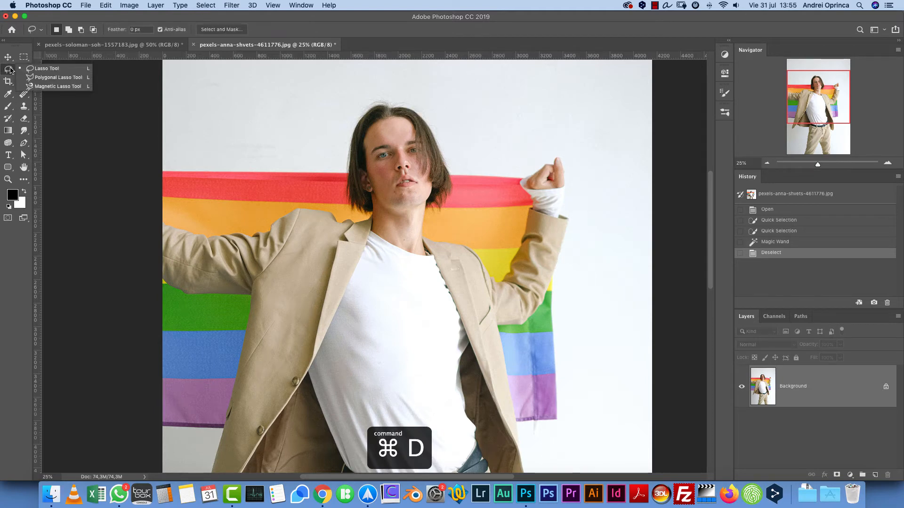
pyautogui.click(37, 72)
pyautogui.rightClick(12, 69)
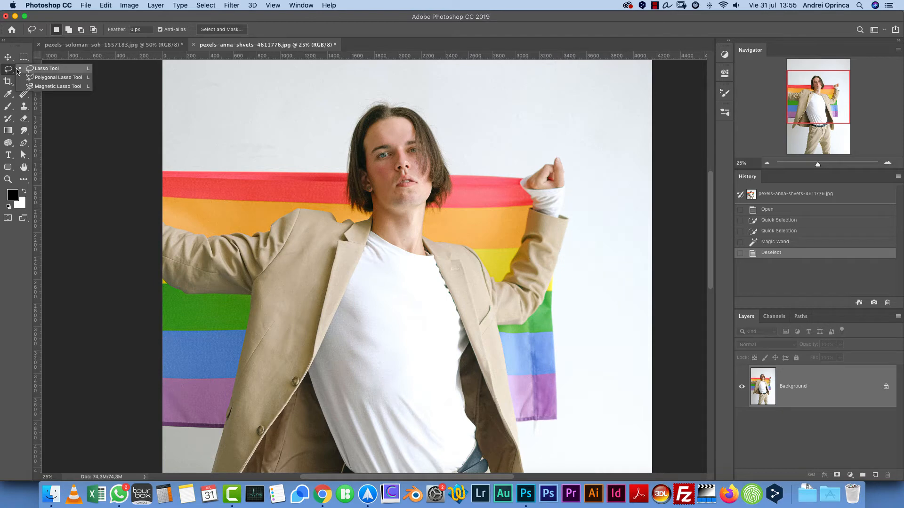
pyautogui.click(50, 70)
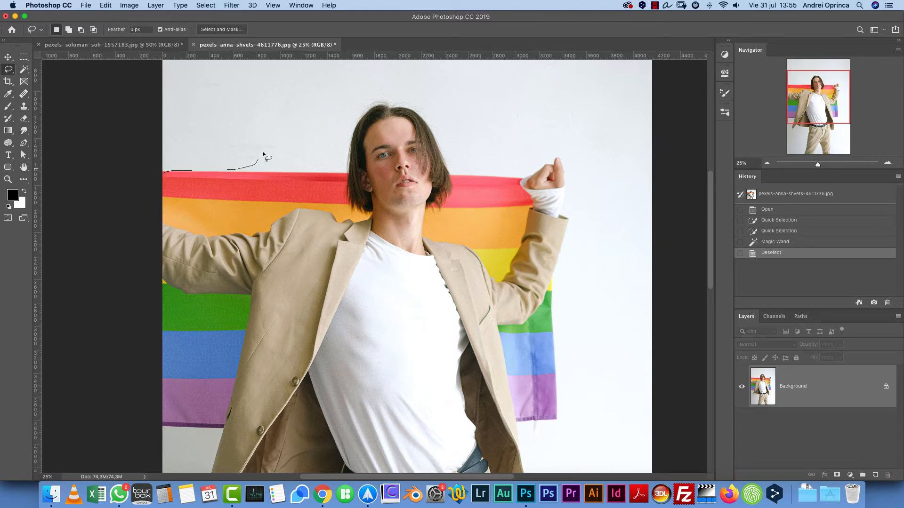
pyautogui.moveTo(258, 159)
pyautogui.mouseDown()
pyautogui.moveTo(293, 132)
pyautogui.moveTo(314, 142)
pyautogui.moveTo(307, 158)
pyautogui.moveTo(336, 150)
pyautogui.moveTo(358, 104)
pyautogui.moveTo(440, 116)
pyautogui.moveTo(439, 199)
pyautogui.moveTo(316, 220)
pyautogui.mouseUp()
pyautogui.moveTo(273, 194); pyautogui.dragTo(291, 178)
pyautogui.hotkey('ctrl', 'd')
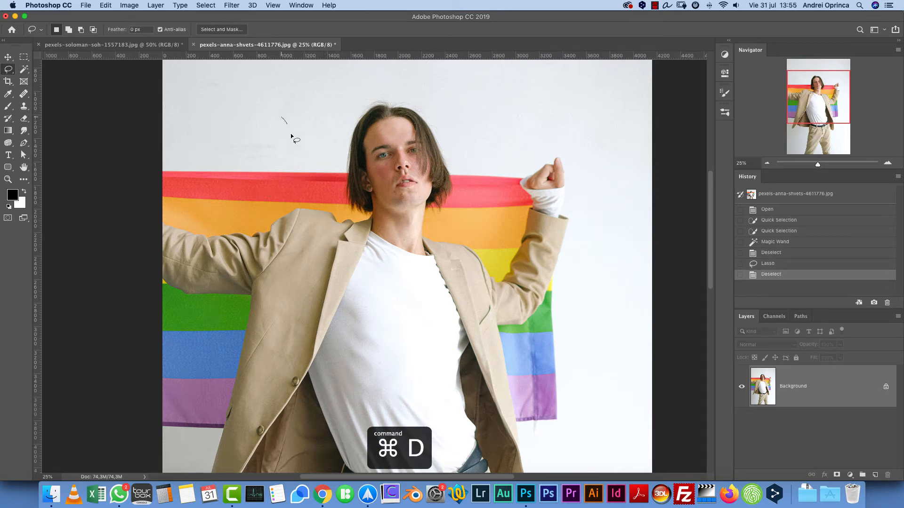
pyautogui.moveTo(291, 135)
pyautogui.mouseDown()
pyautogui.moveTo(326, 125)
pyautogui.moveTo(317, 97)
pyautogui.mouseUp()
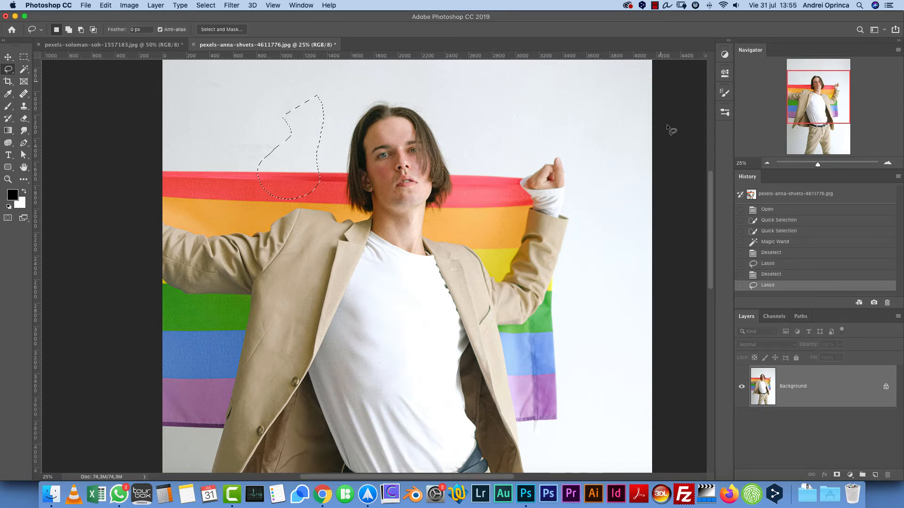
pyautogui.moveTo(560, 123); pyautogui.dragTo(557, 130)
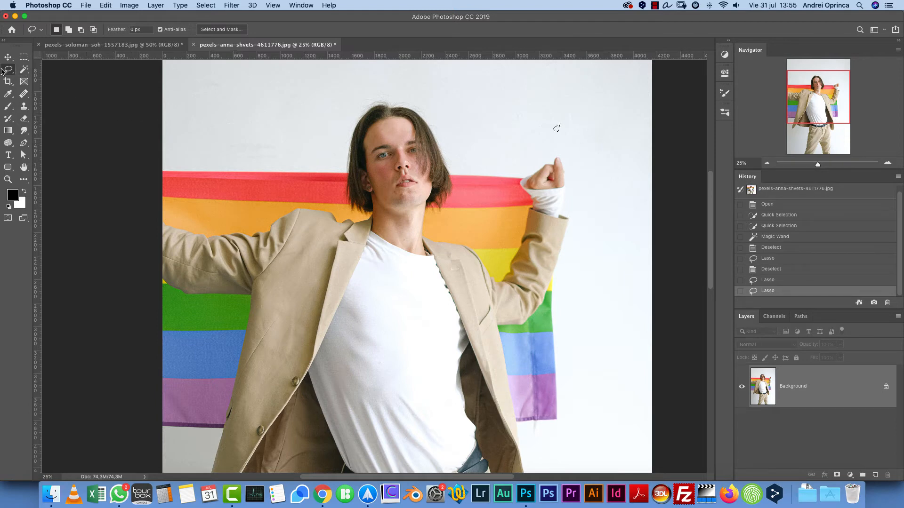
# Outline the flag's upper edge, head, raised hand and flag's far edge with the Polygonal Lasso, and clear the selection
pyautogui.moveTo(8, 71); pyautogui.dragTo(45, 83)
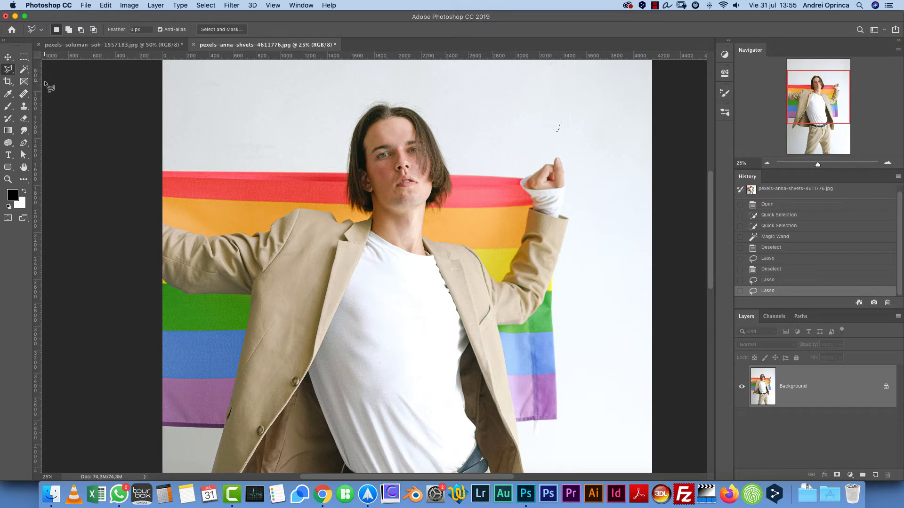
pyautogui.click(163, 171)
pyautogui.click(349, 173)
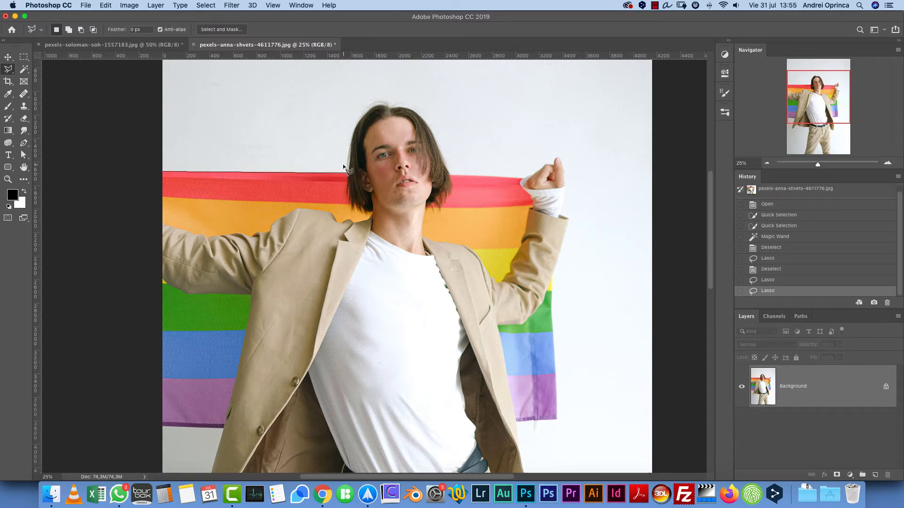
pyautogui.click(361, 113)
pyautogui.click(387, 104)
pyautogui.click(418, 112)
pyautogui.click(443, 162)
pyautogui.click(450, 171)
pyautogui.click(472, 175)
pyautogui.click(515, 173)
pyautogui.click(533, 169)
pyautogui.click(552, 157)
pyautogui.click(570, 162)
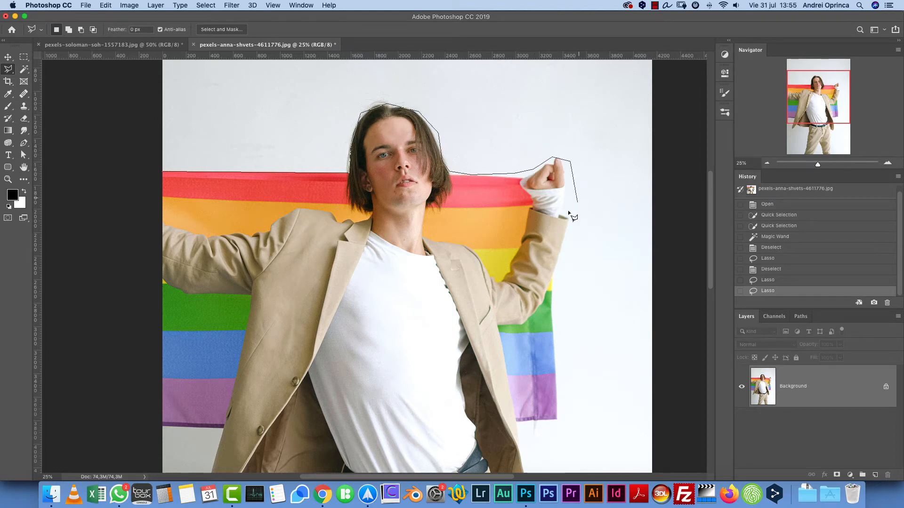
pyautogui.click(569, 222)
pyautogui.click(553, 288)
pyautogui.click(556, 418)
pyautogui.click(514, 423)
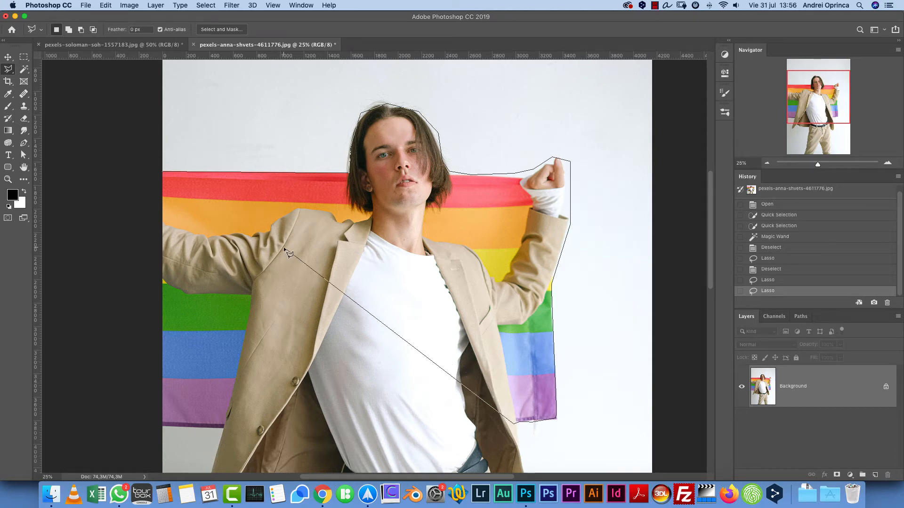
pyautogui.doubleClick(346, 263)
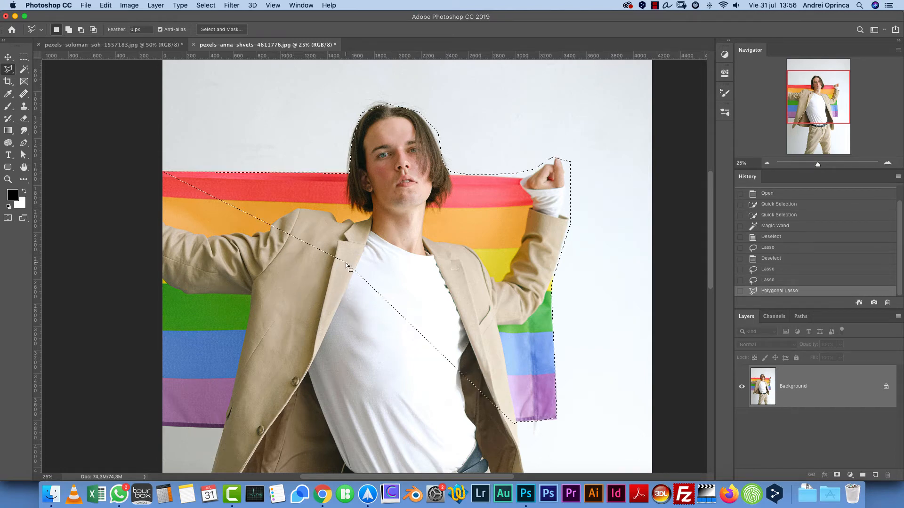
pyautogui.press('super+z')
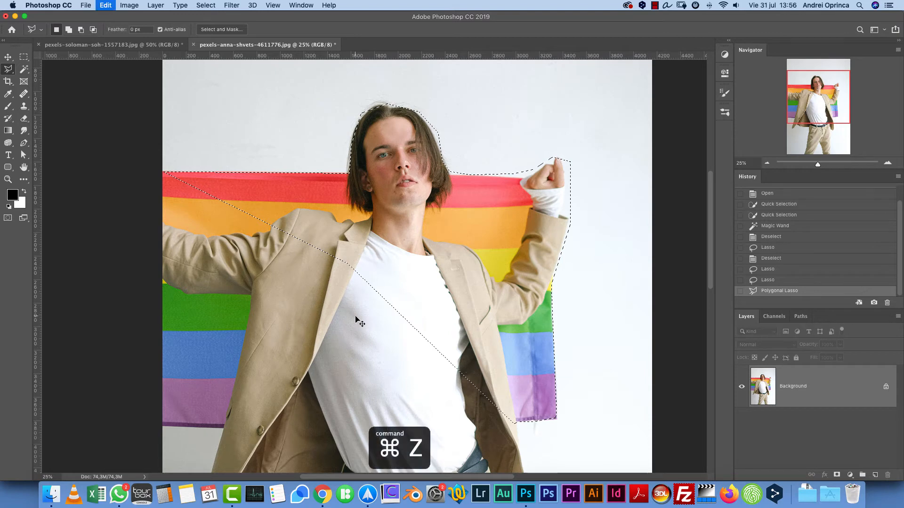
pyautogui.press('super+d')
# Draw a closed four-point Polygonal Lasso selection across the face, raised arm and shirt, and clear it
pyautogui.click(302, 158)
pyautogui.click(471, 128)
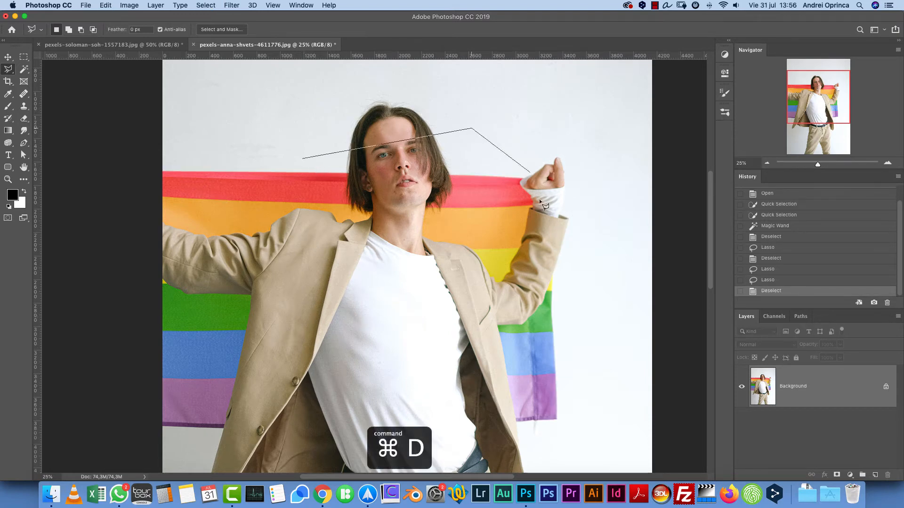
pyautogui.click(541, 239)
pyautogui.click(421, 322)
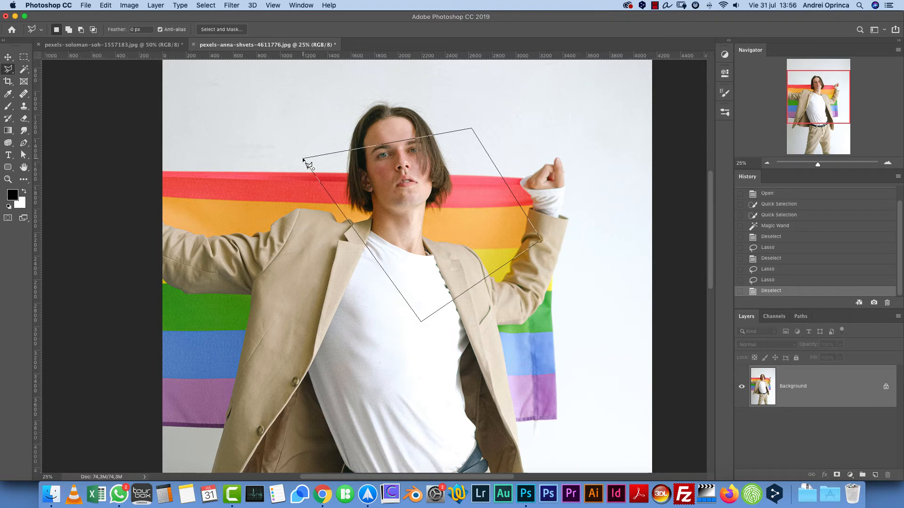
pyautogui.click(304, 160)
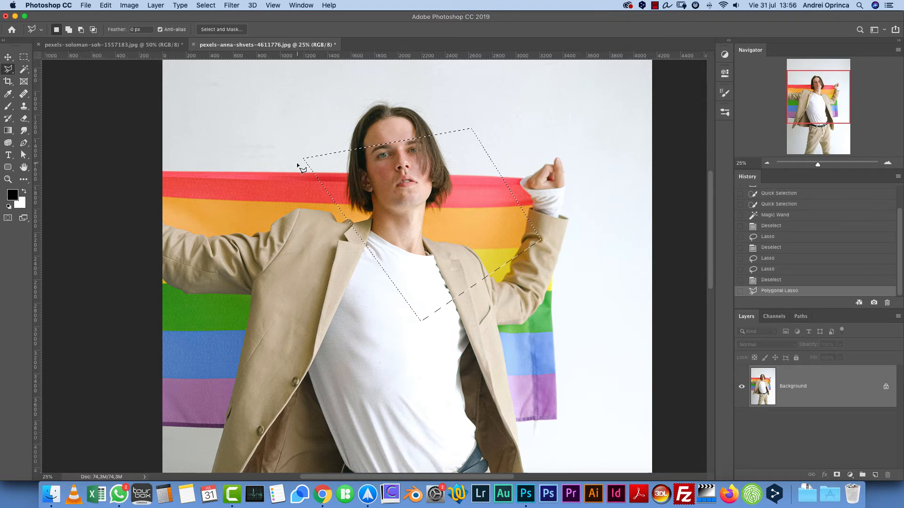
pyautogui.press('super+d')
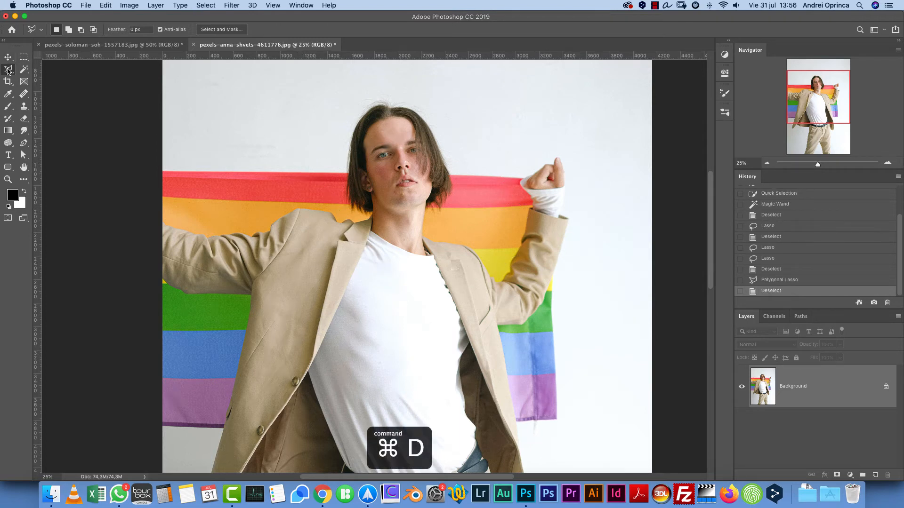
# Trace the flag's upper edge, head, raised hand and flag's far edge with the Magnetic Lasso, and close the selection
pyautogui.click(8, 71)
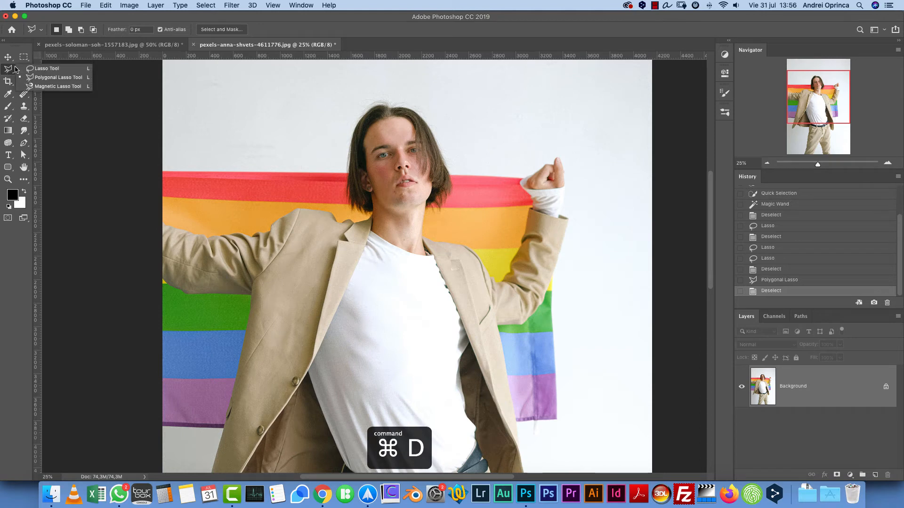
pyautogui.click(52, 86)
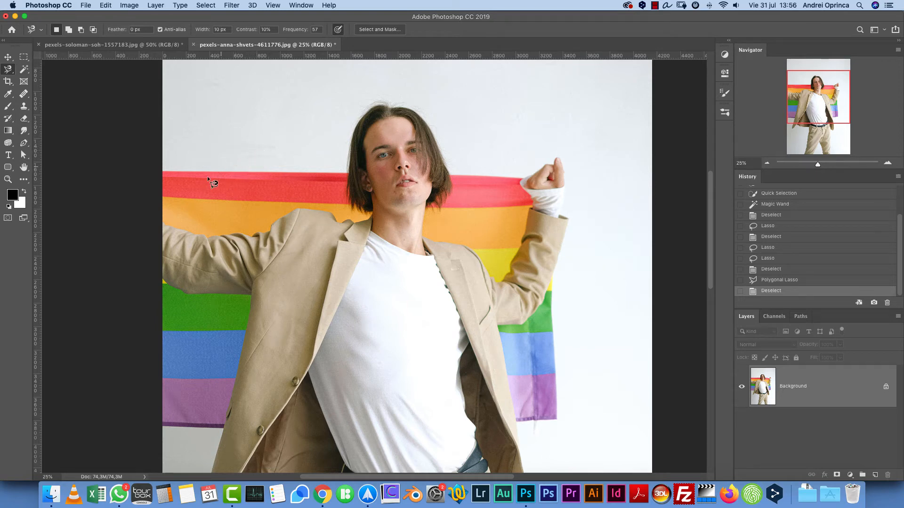
pyautogui.click(163, 171)
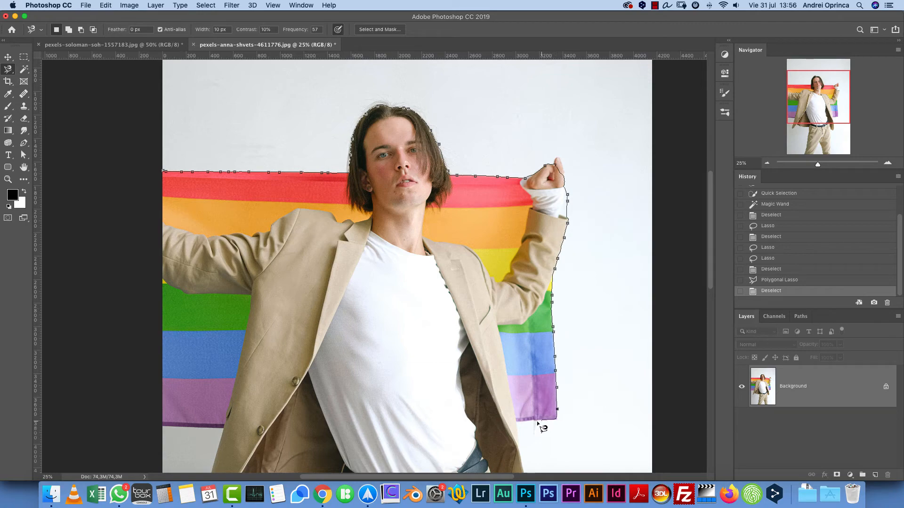
pyautogui.click(163, 171)
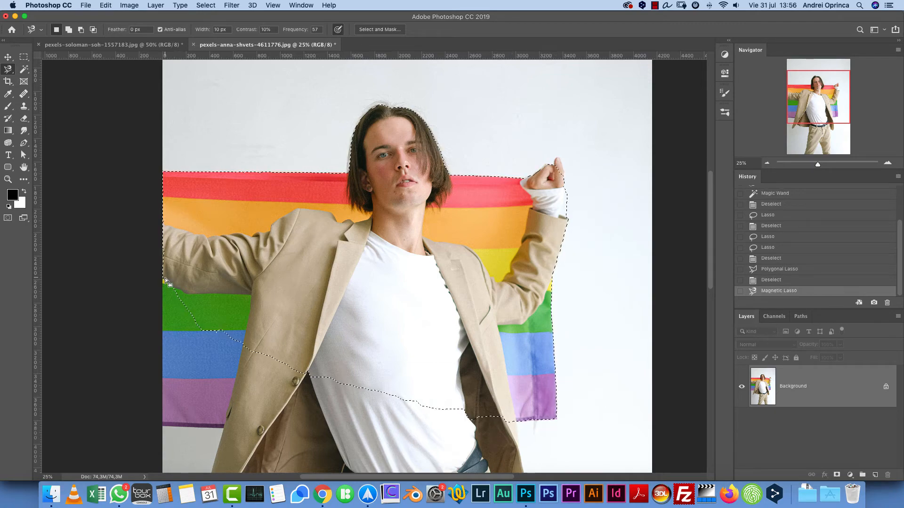
# Add the missed part of the raised finger to the selection using Quick Selection with a 29 px brush
pyautogui.scroll(5, 558, 155)
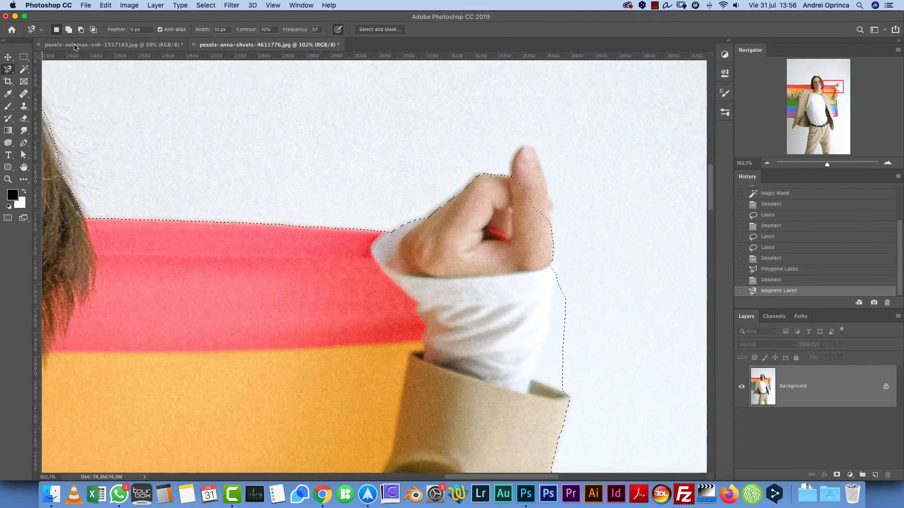
pyautogui.click(22, 73)
pyautogui.click(52, 66)
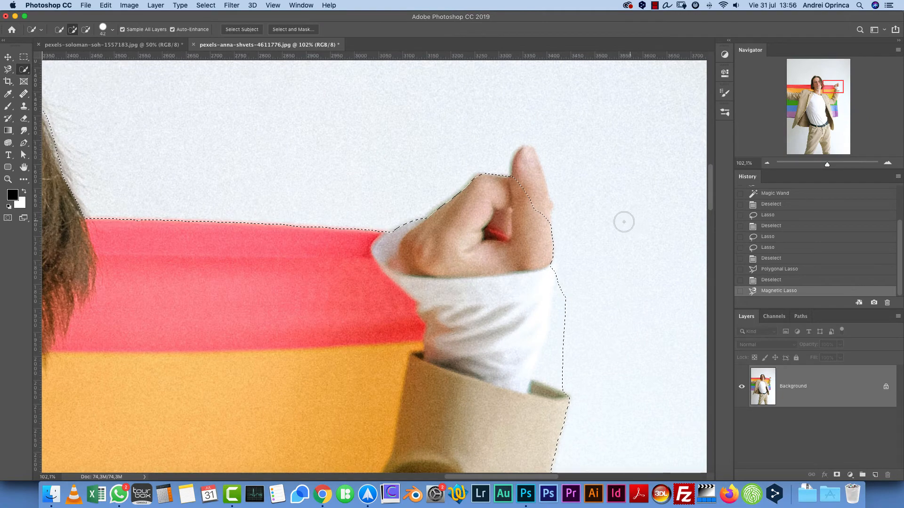
pyautogui.press('q')
pyautogui.press('x')
pyautogui.press('q')
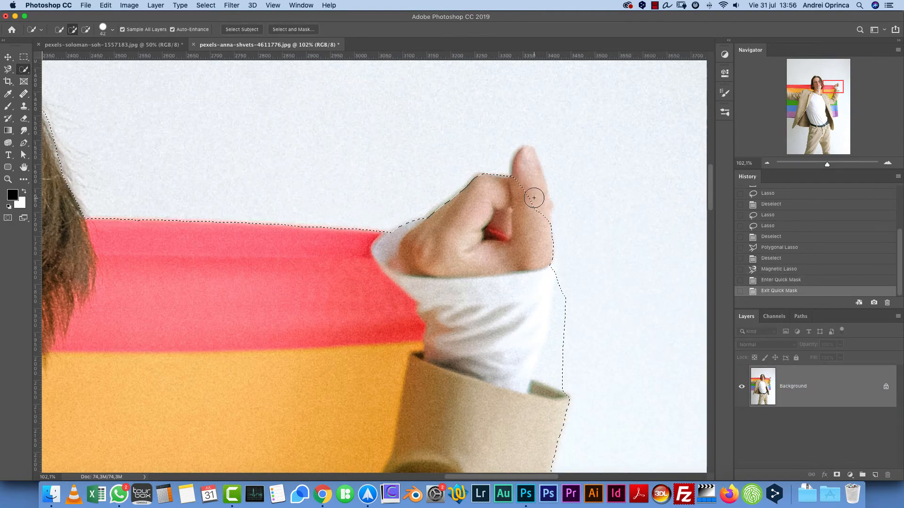
pyautogui.click(113, 30)
pyautogui.moveTo(77, 55); pyautogui.dragTo(72, 56)
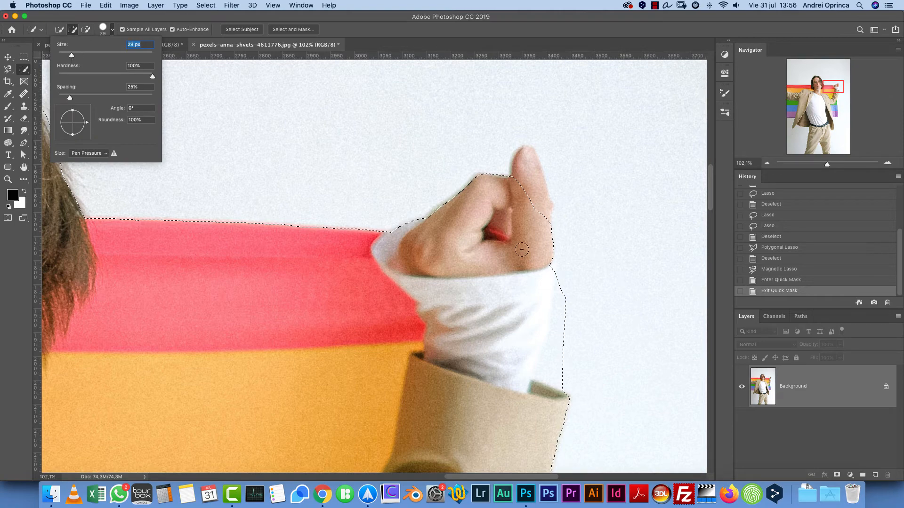
pyautogui.moveTo(534, 207); pyautogui.dragTo(533, 158)
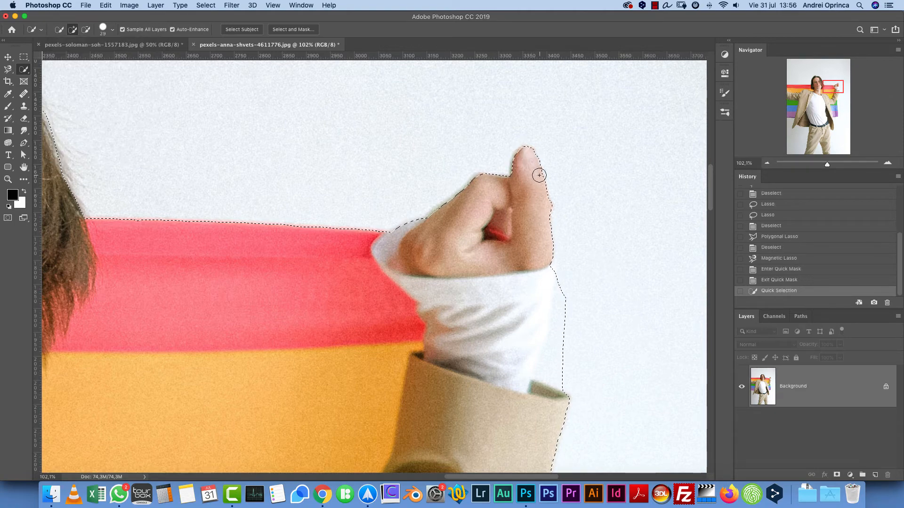
# Clear the selection and close the photo of the person with the rainbow flag
pyautogui.scroll(-6, 555, 241)
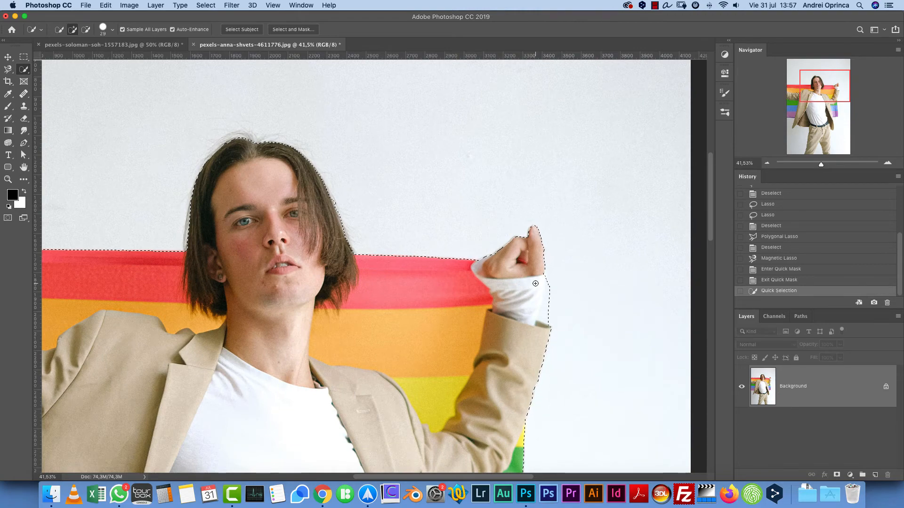
pyautogui.press('alt')
pyautogui.scroll(-4, 516, 249)
pyautogui.scroll(-2, 446, 232)
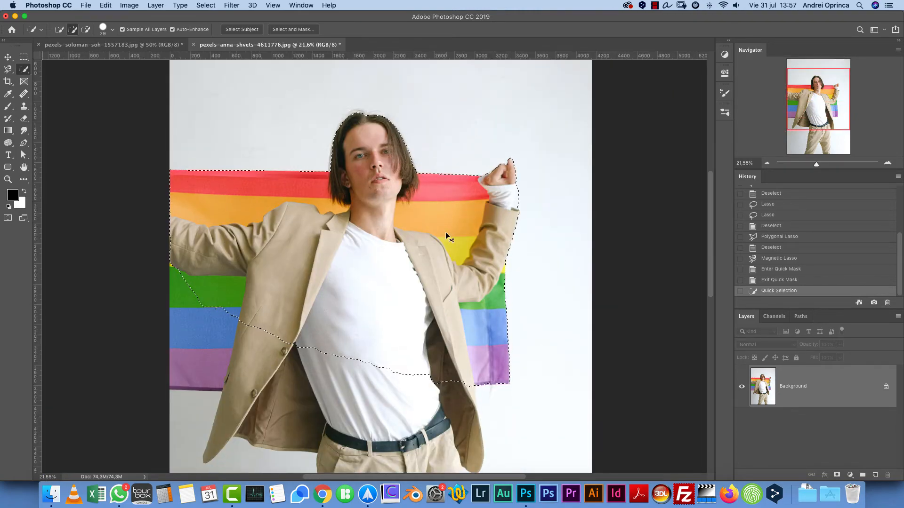
pyautogui.press('super+d')
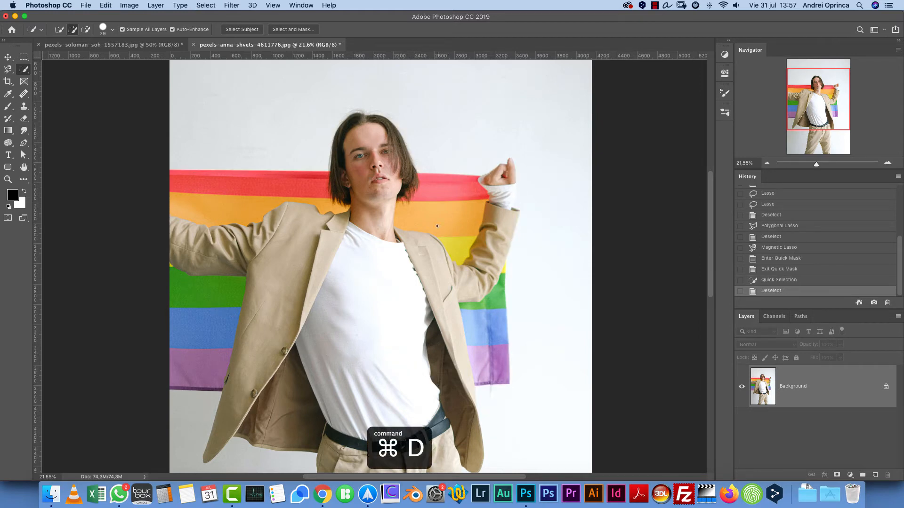
pyautogui.press('super+w')
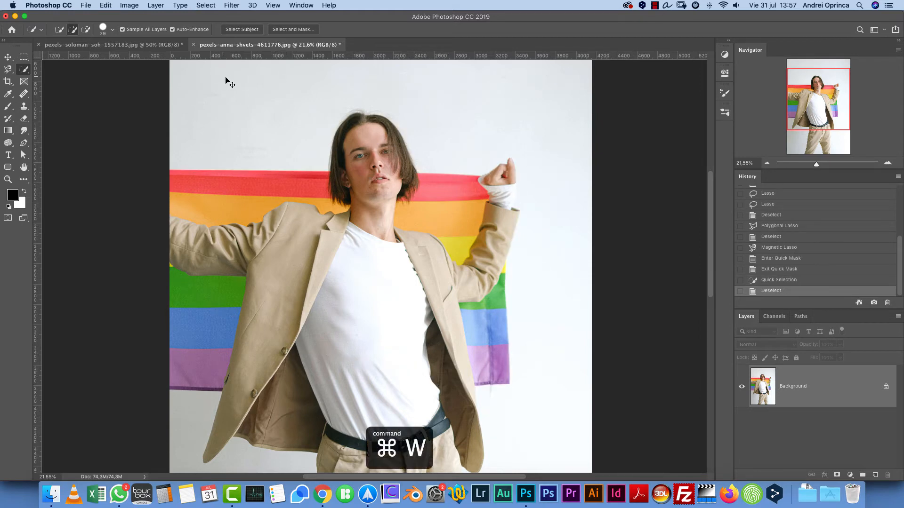
pyautogui.click(419, 170)
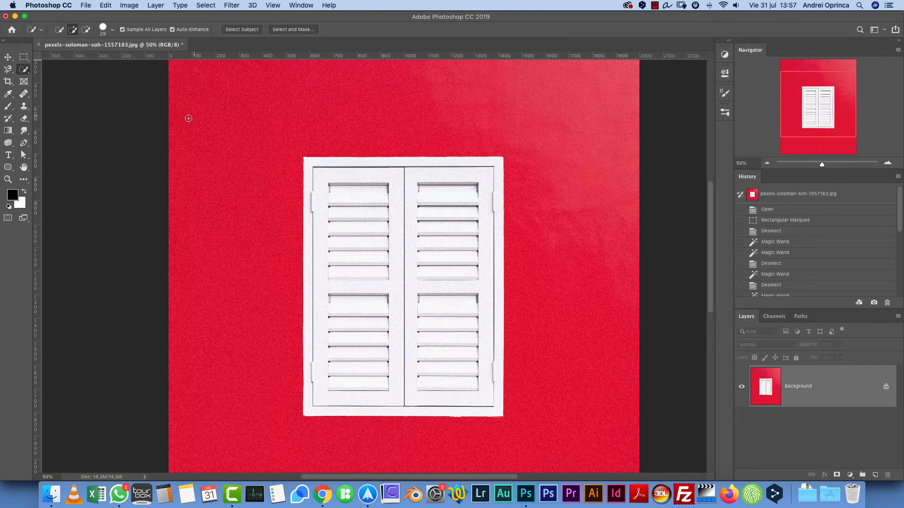
# Start a Color Range selection and sample the red wall above the white shutters
pyautogui.click(207, 7)
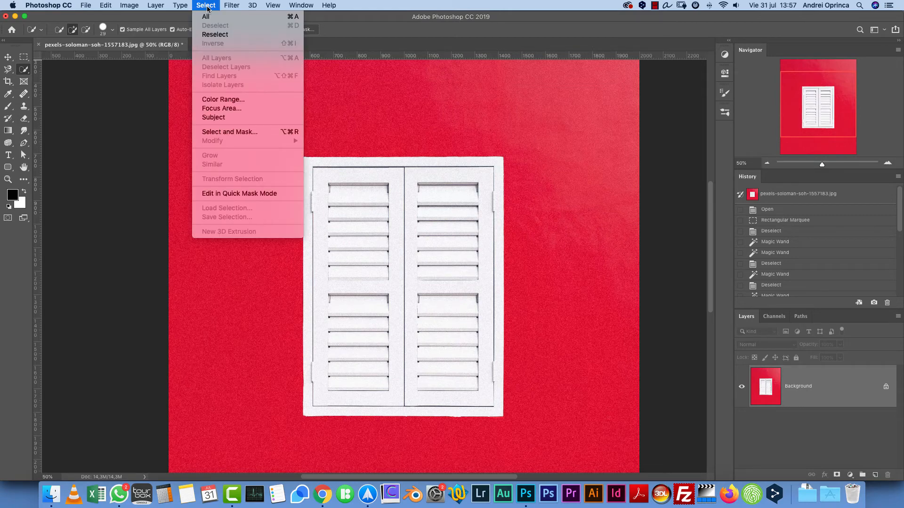
pyautogui.click(220, 100)
pyautogui.moveTo(702, 73); pyautogui.dragTo(605, 68)
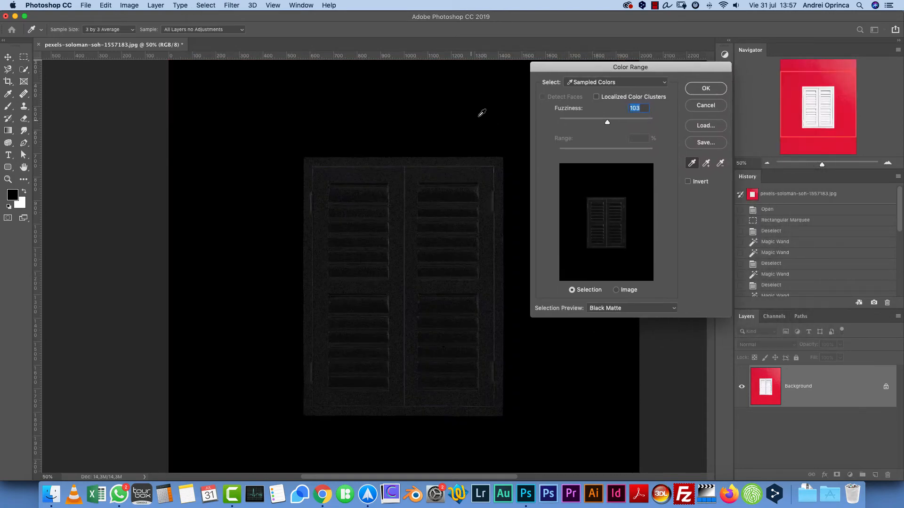
pyautogui.click(364, 100)
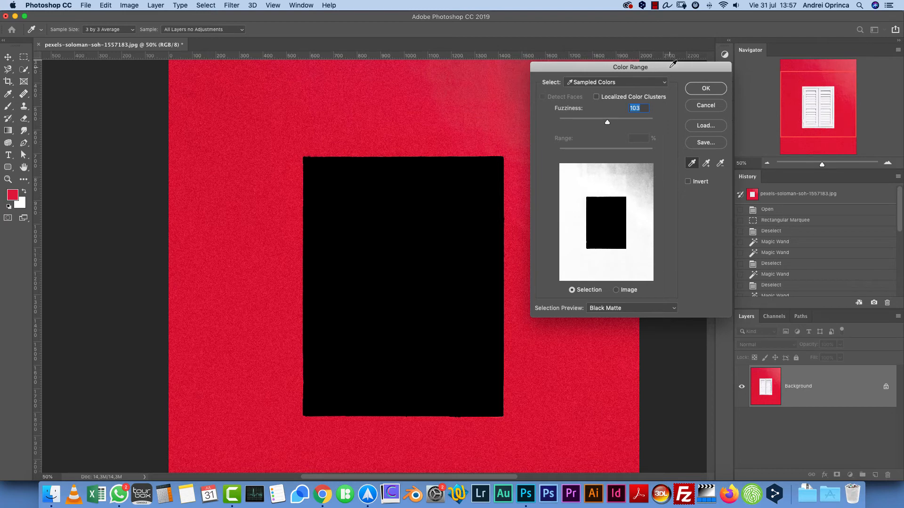
pyautogui.moveTo(673, 64); pyautogui.dragTo(670, 230)
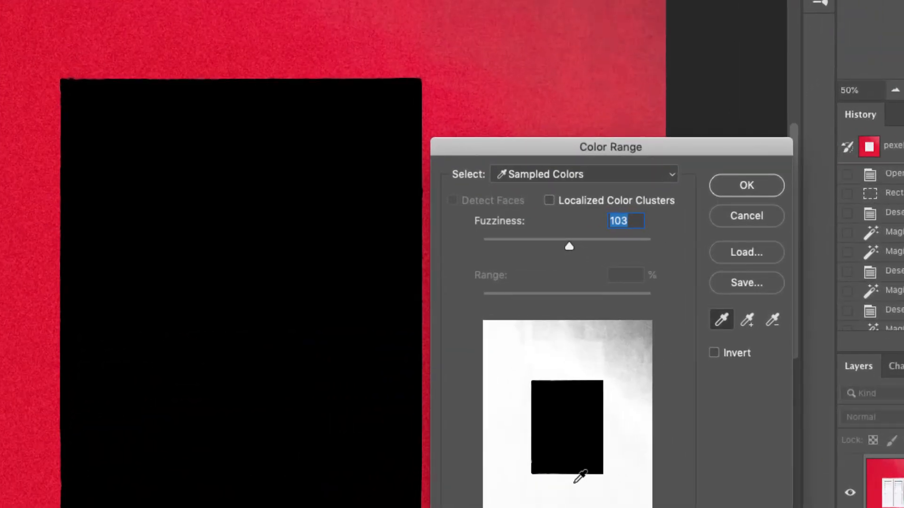
# Add further samples of the lighter red wall around the shutters to the Color Range selection
pyautogui.click(632, 336)
pyautogui.press('super+z')
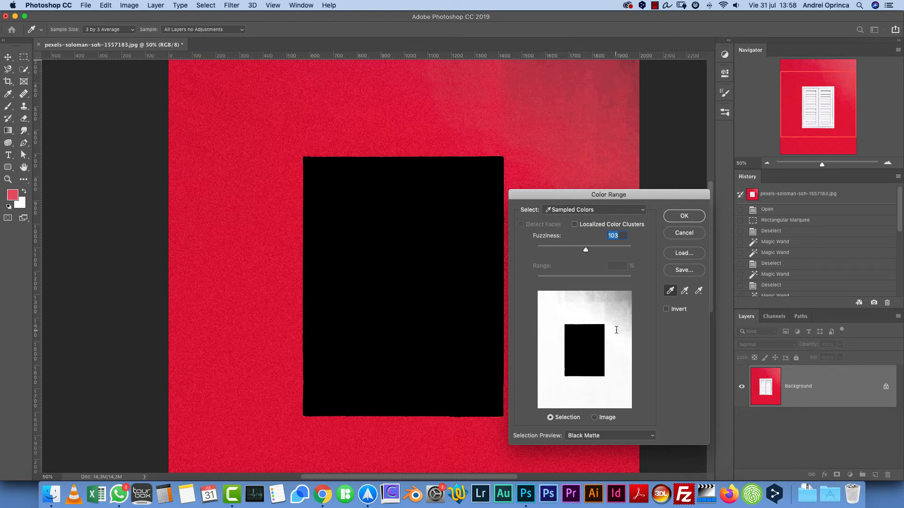
pyautogui.keyDown('shift'); pyautogui.click(623, 298); pyautogui.keyUp('shift')
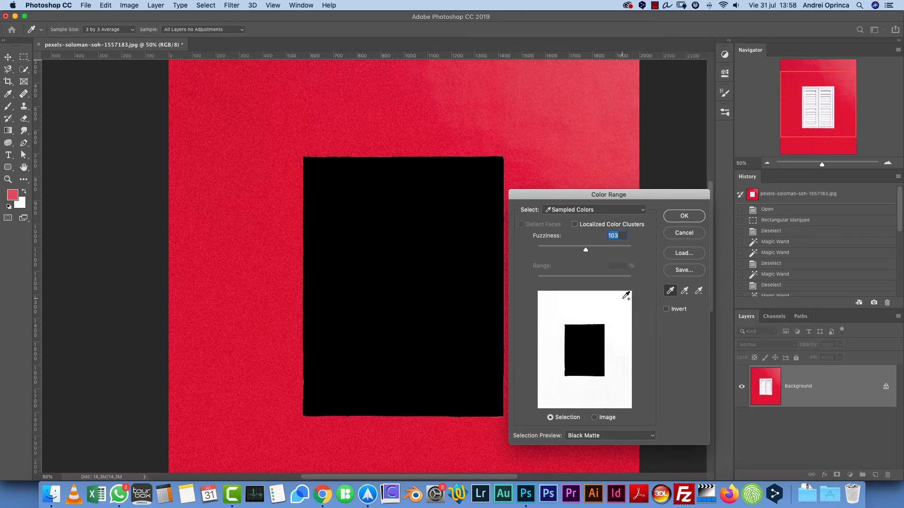
pyautogui.keyDown('shift'); pyautogui.click(557, 309); pyautogui.keyUp('shift')
pyautogui.keyDown('shift'); pyautogui.click(622, 310); pyautogui.keyUp('shift')
# Inspect the shutter frame's upper edge in the matte preview and raise the Color Range fuzziness to 172
pyautogui.scroll(3, 415, 157)
pyautogui.scroll(-2, 413, 174)
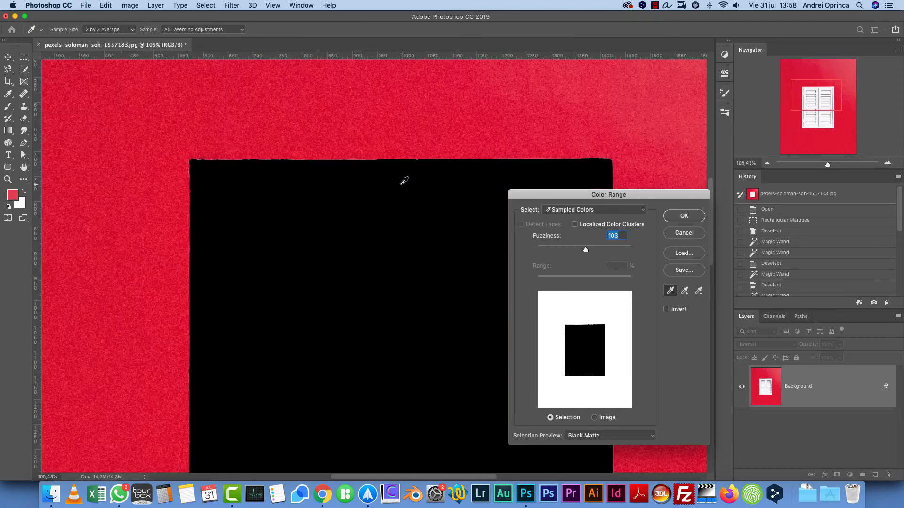
pyautogui.scroll(2, 407, 160)
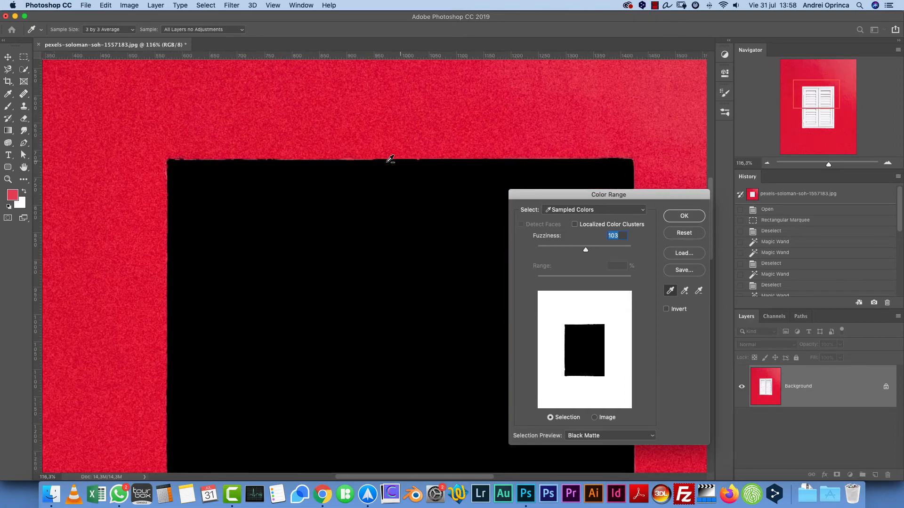
pyautogui.scroll(1, 391, 159)
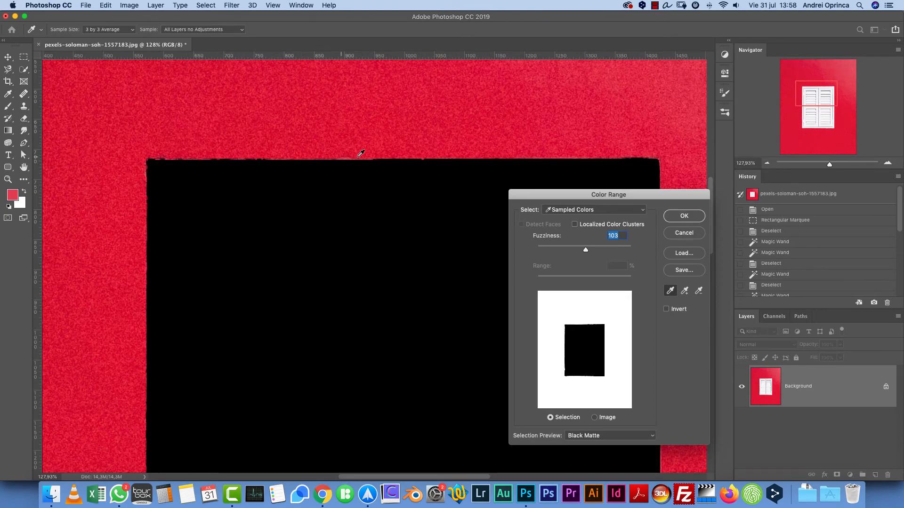
pyautogui.scroll(-6, 371, 226)
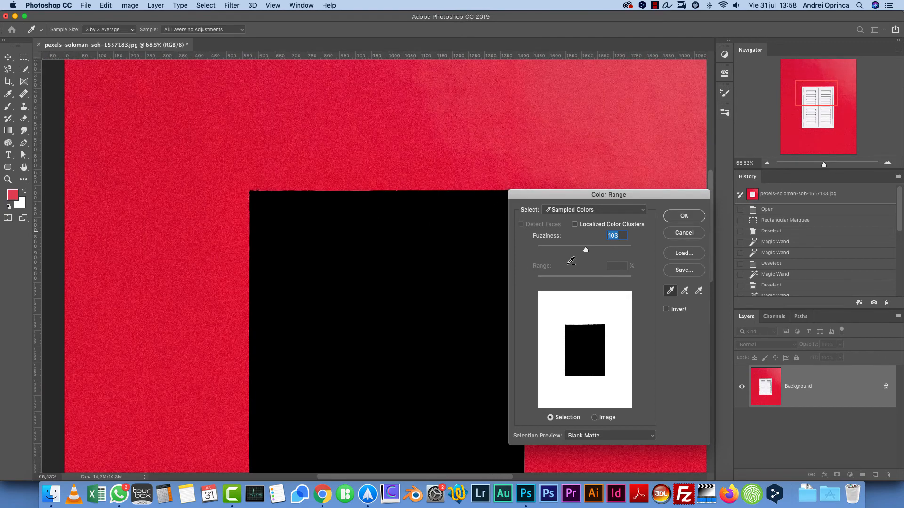
pyautogui.moveTo(582, 250); pyautogui.dragTo(619, 256)
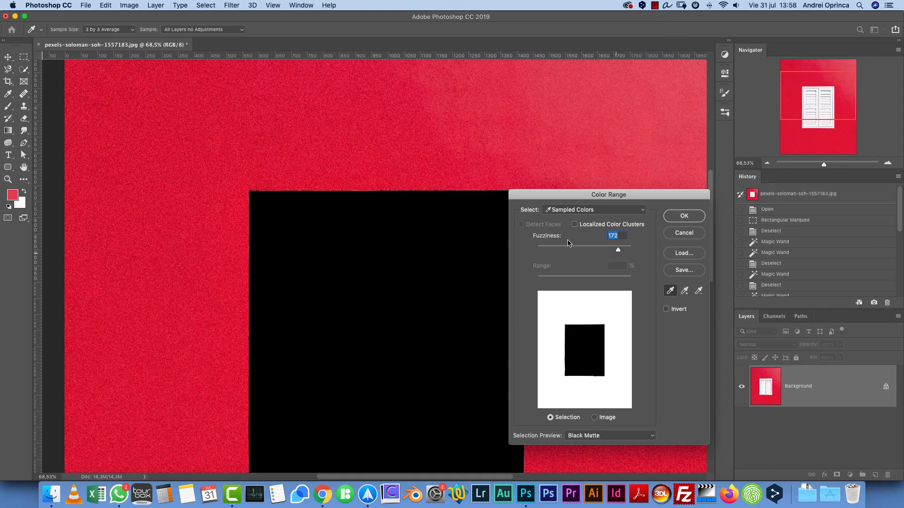
pyautogui.scroll(-2, 385, 211)
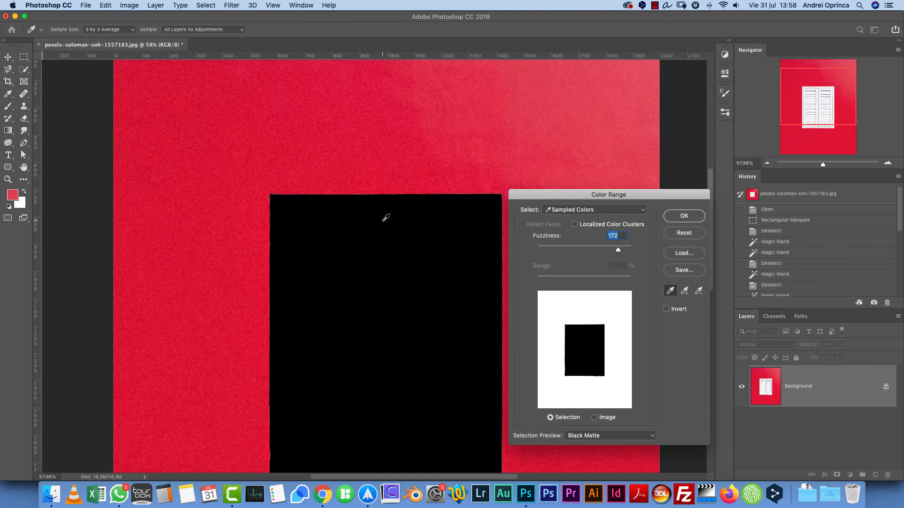
pyautogui.moveTo(406, 295); pyautogui.dragTo(386, 261)
pyautogui.press('super+r')
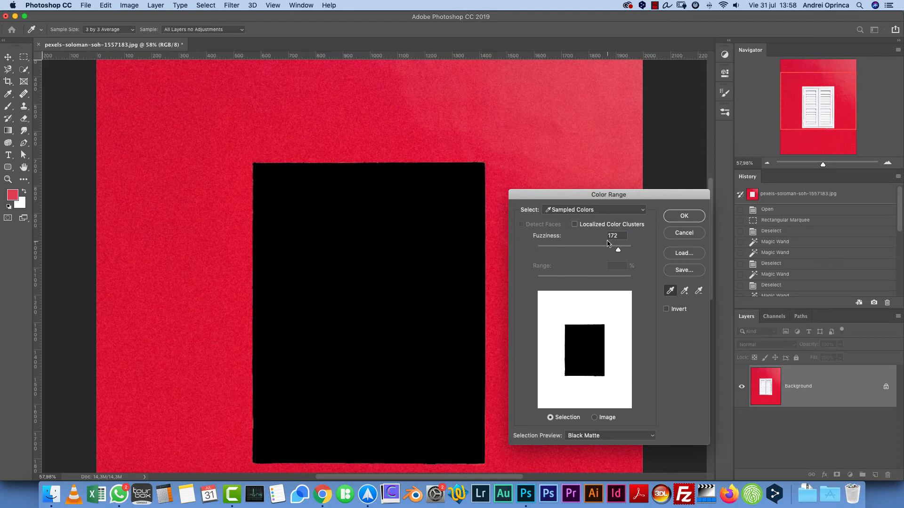
# Try the Yellows preset as the Color Range source
pyautogui.click(583, 210)
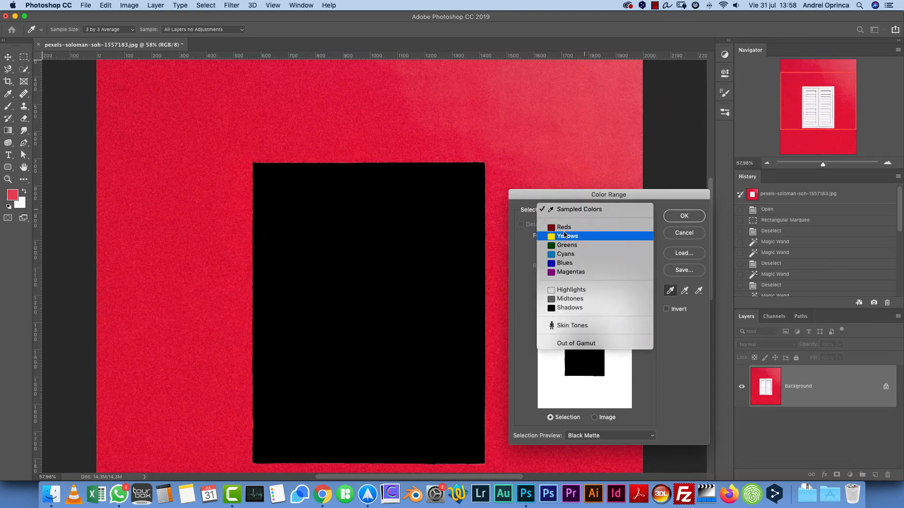
pyautogui.click(564, 234)
pyautogui.click(577, 210)
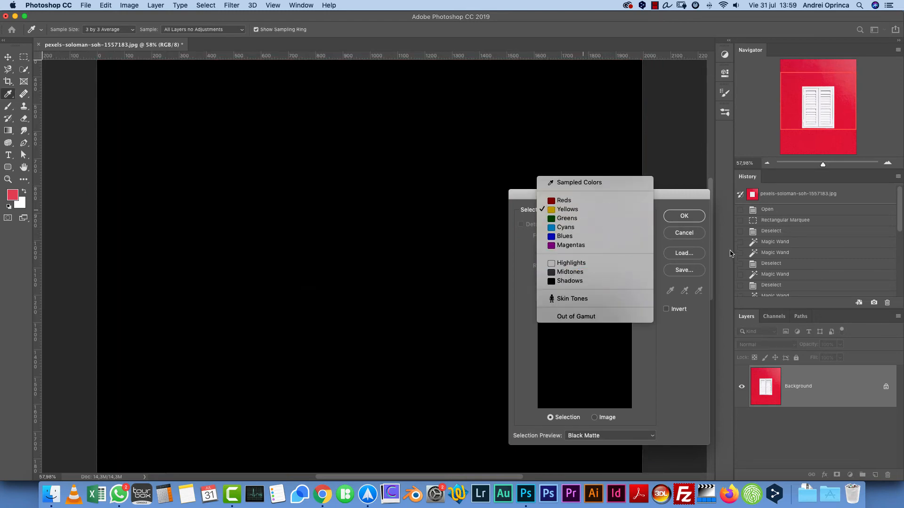
pyautogui.click(687, 327)
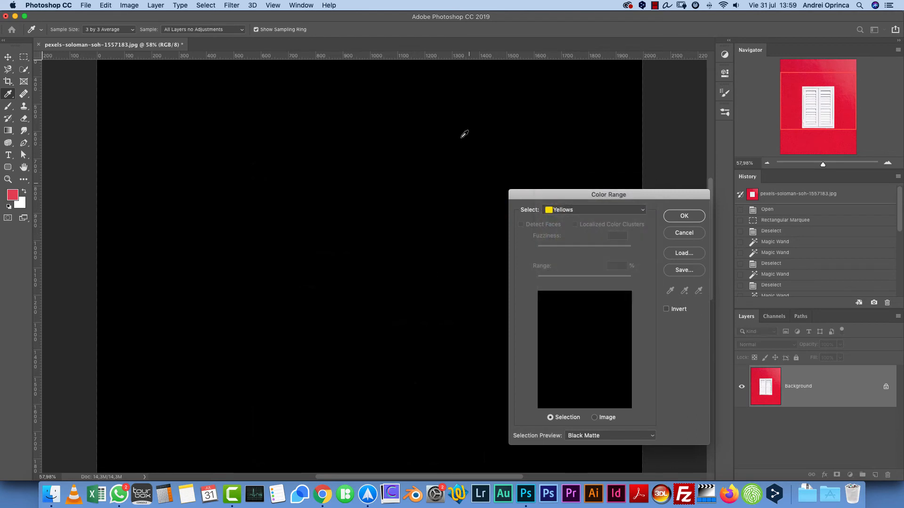
# Set the Color Range source to Reds and apply it to select the wall around the shutters
pyautogui.click(579, 210)
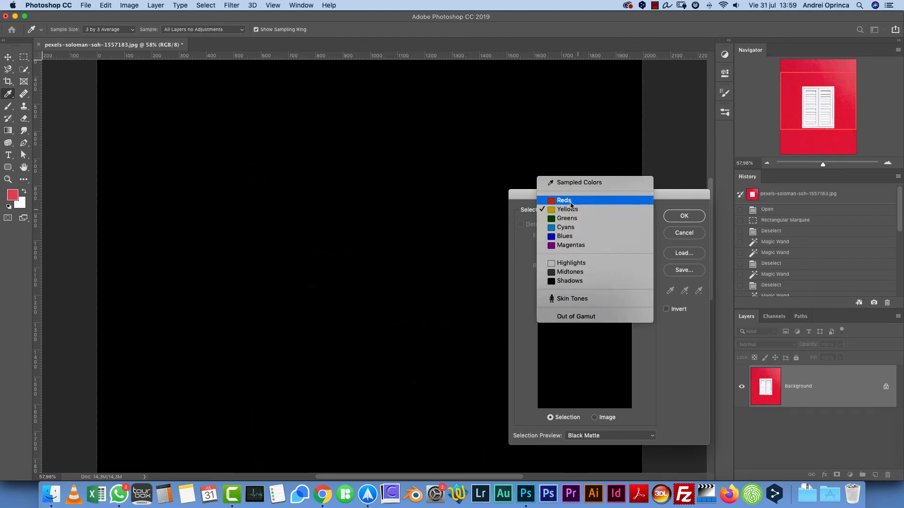
pyautogui.click(570, 200)
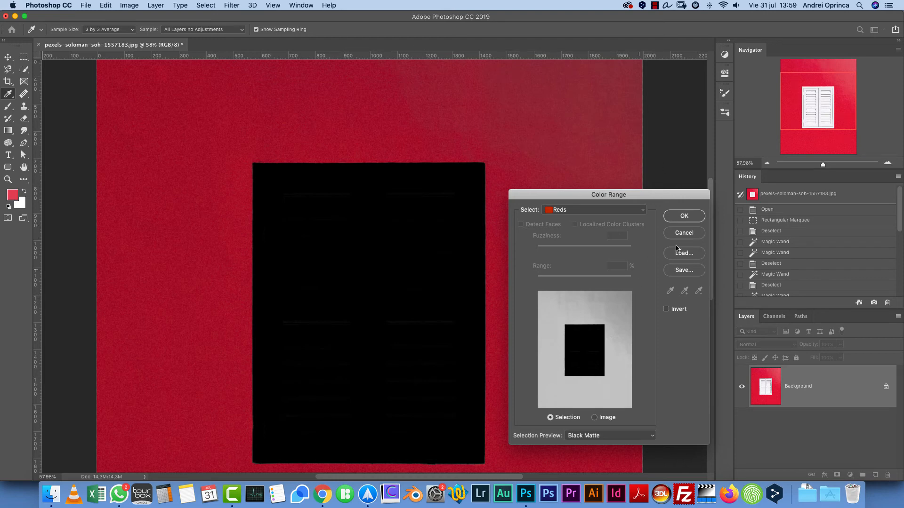
pyautogui.click(695, 221)
pyautogui.scroll(-3, 470, 193)
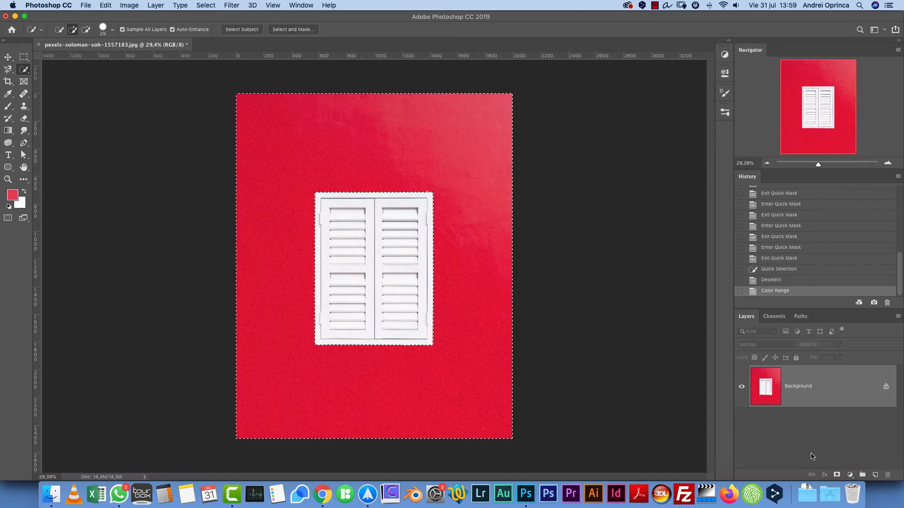
# Add a layer mask from the Reds selection and examine how it masks the wall
pyautogui.click(837, 475)
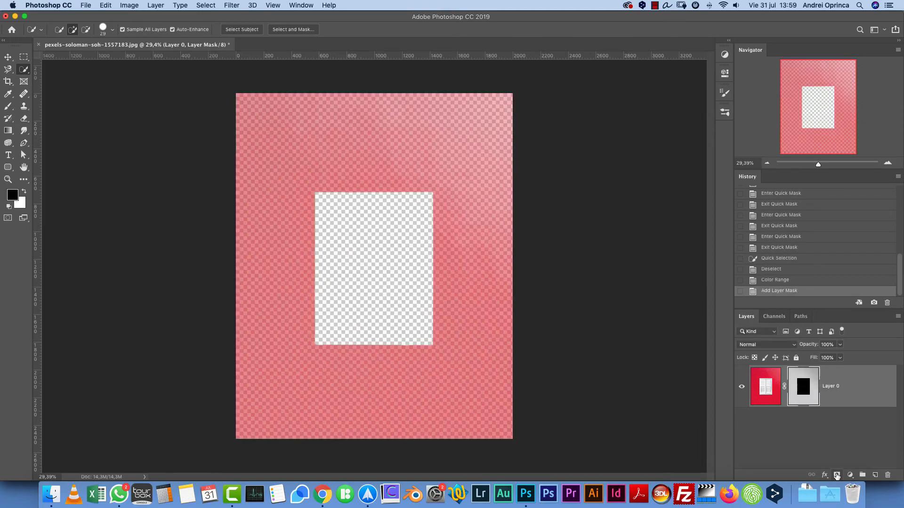
pyautogui.scroll(3, 520, 257)
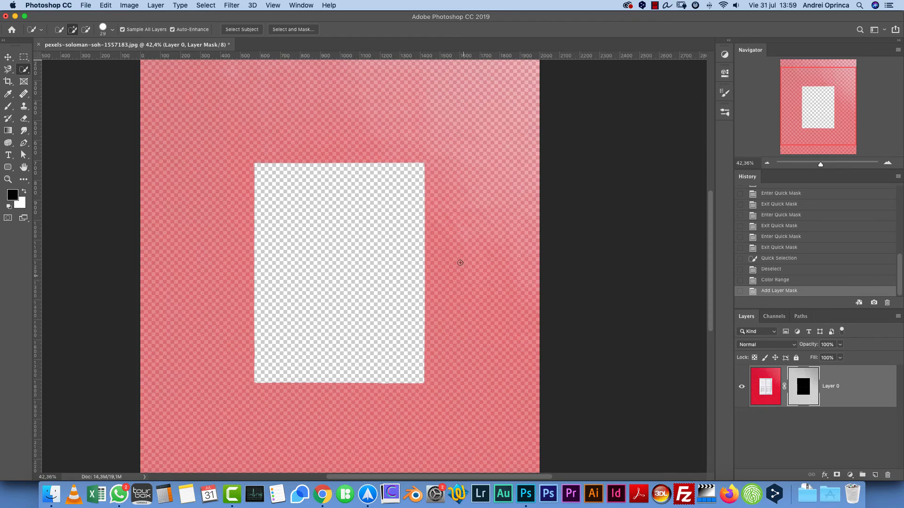
pyautogui.scroll(4, 461, 282)
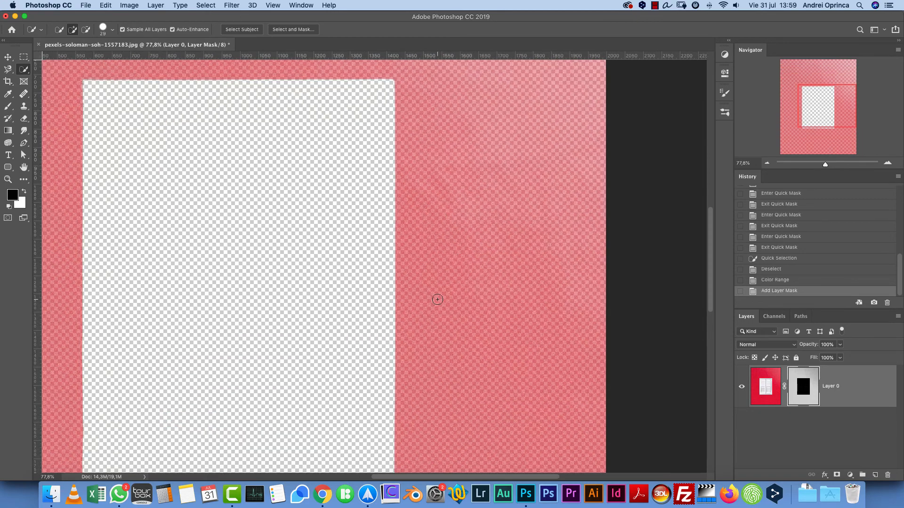
pyautogui.scroll(-4, 438, 289)
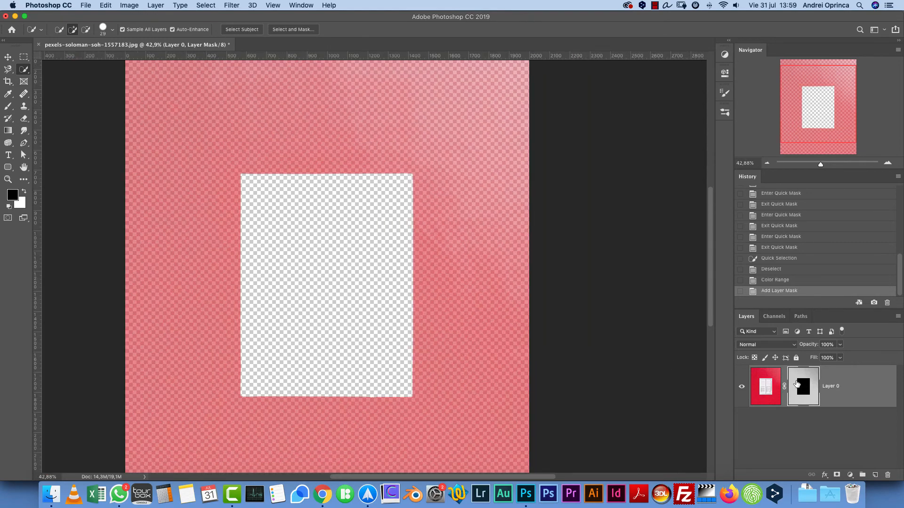
# Invert the layer mask to reveal the shutters, and undo both the inversion and the mask
pyautogui.press('super+i')
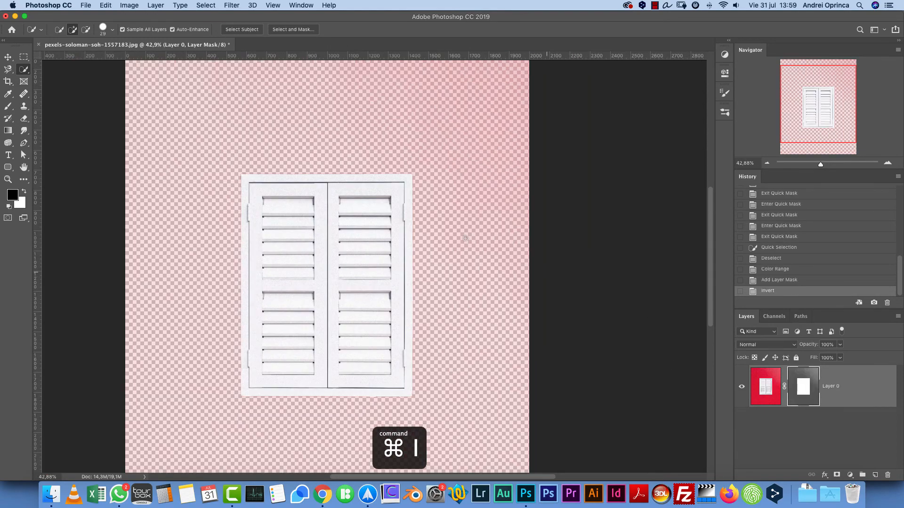
pyautogui.scroll(1, 465, 238)
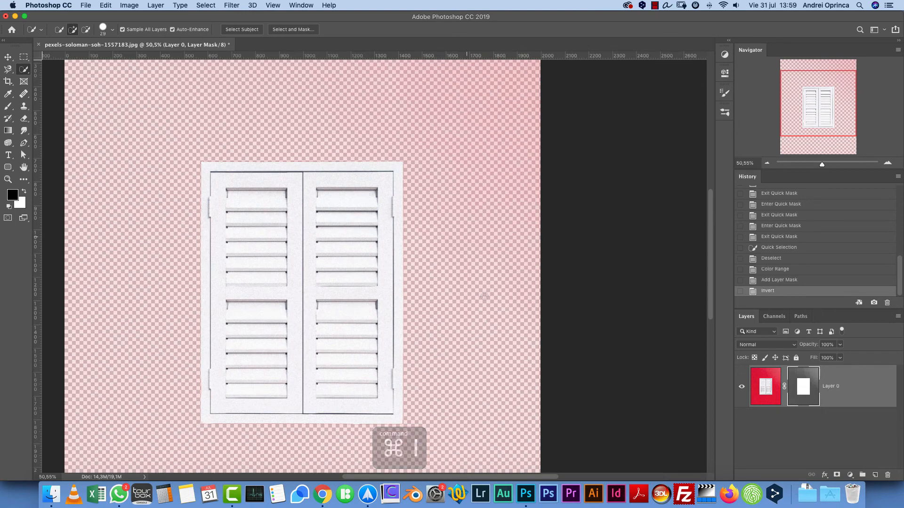
pyautogui.press('super+z')
pyautogui.press('super+z')
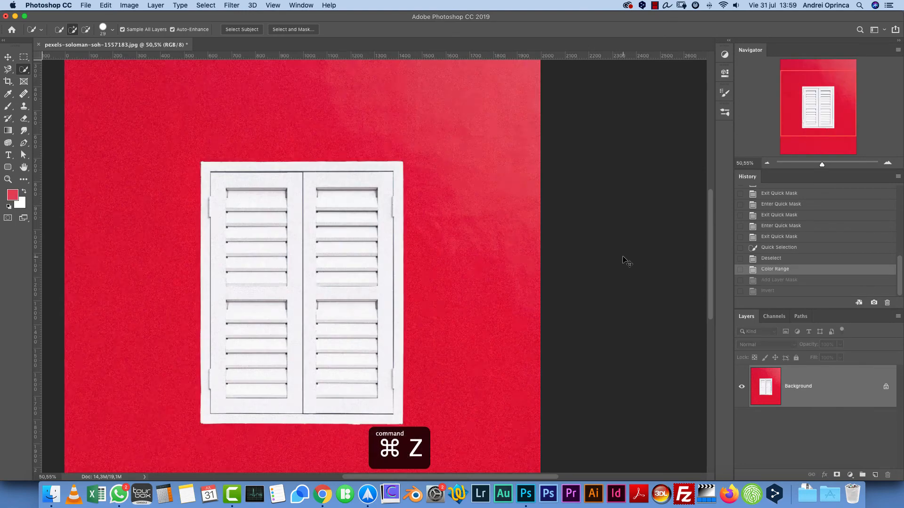
# Start another Color Range selection within the current one and switch its source to Sampled Colors
pyautogui.click(212, 7)
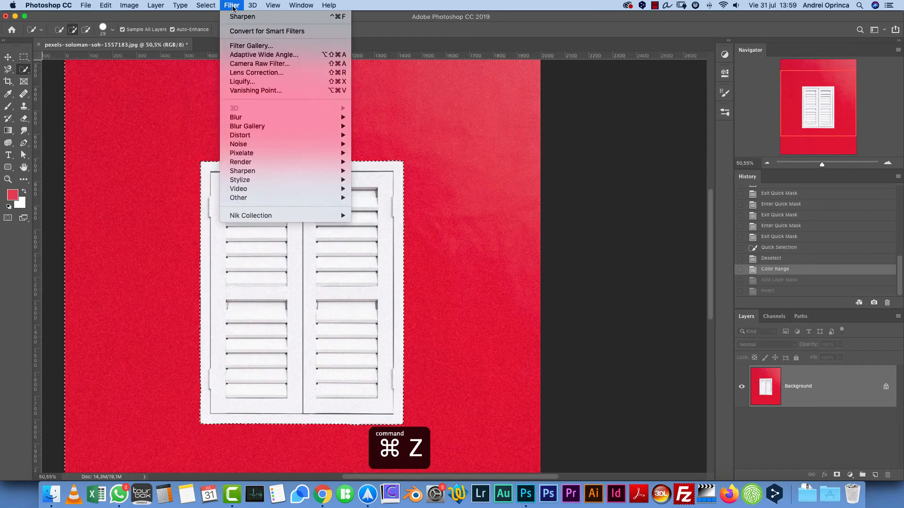
pyautogui.moveTo(129, 5)
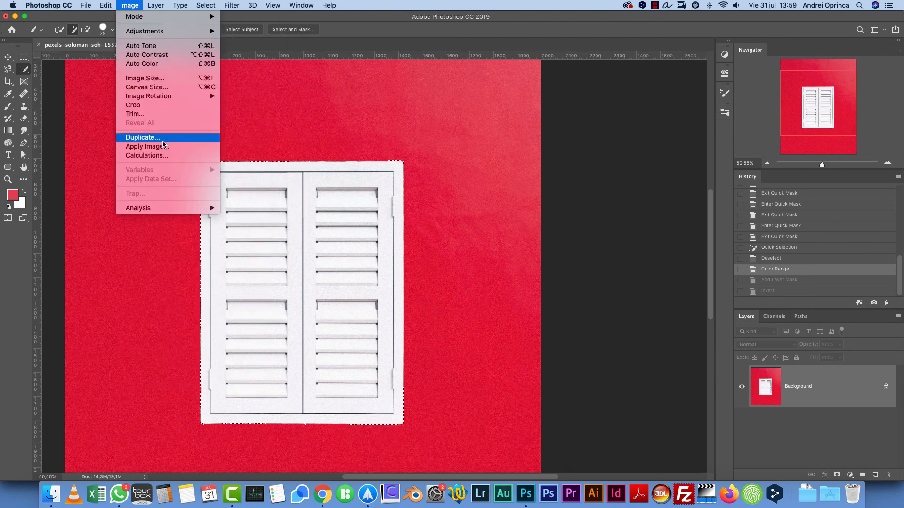
pyautogui.moveTo(177, 6)
pyautogui.moveTo(207, 6)
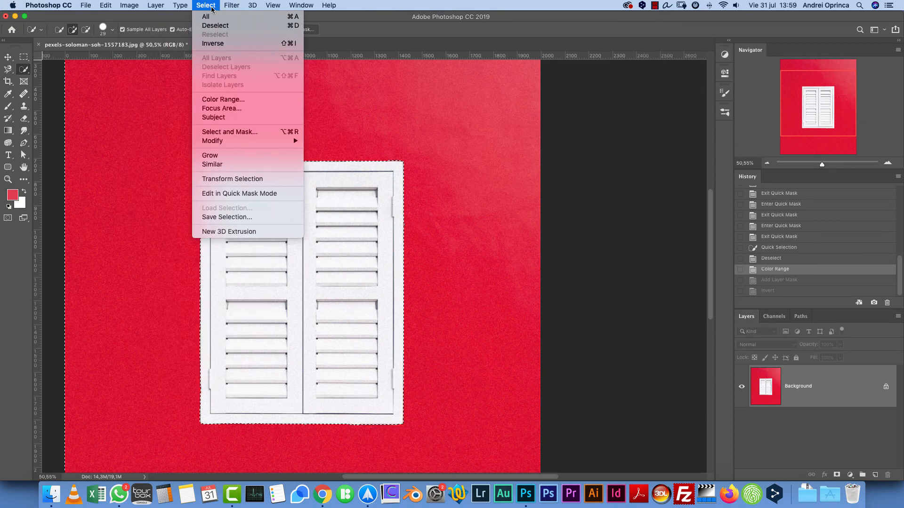
pyautogui.click(235, 104)
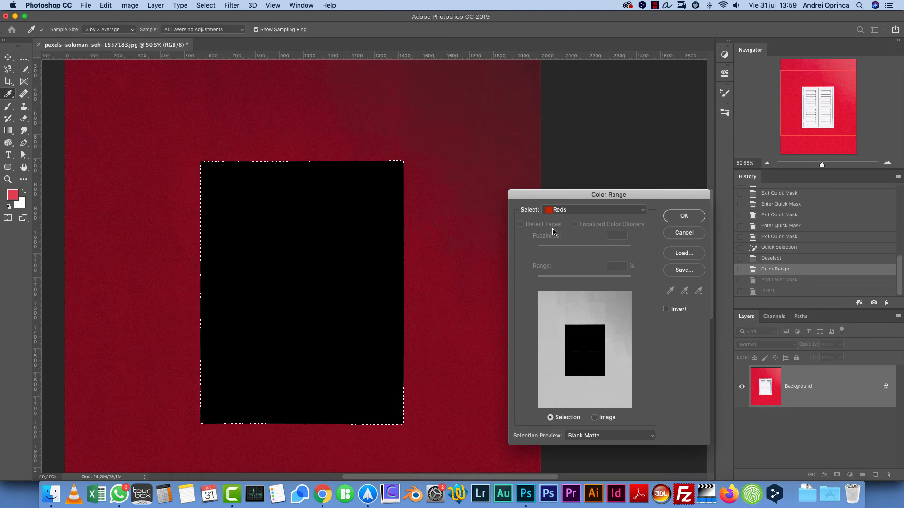
pyautogui.click(568, 210)
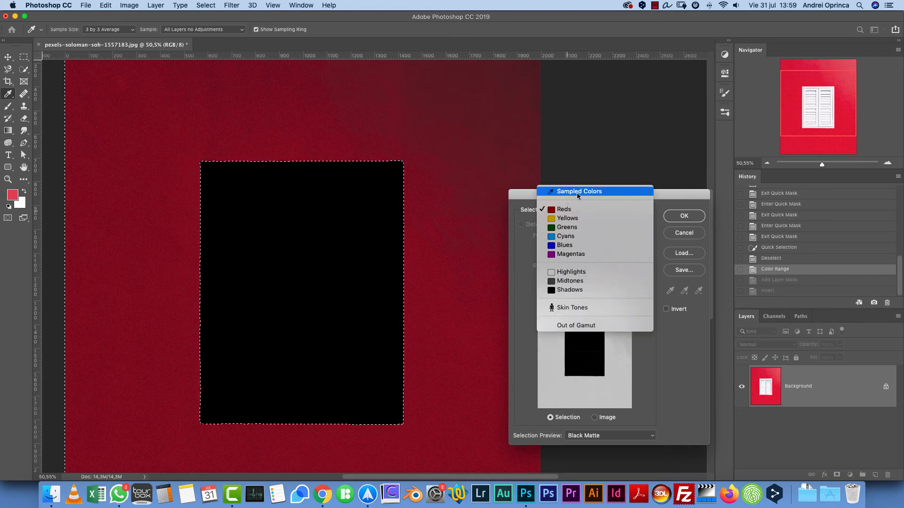
pyautogui.click(578, 192)
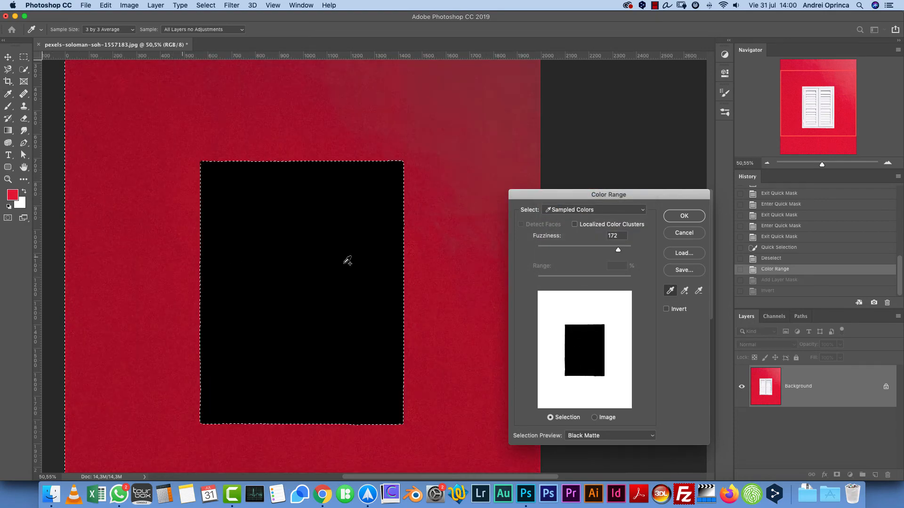
# Resample the wall with fuzziness 190, add another wall sample, and apply the Color Range selection
pyautogui.moveTo(615, 387); pyautogui.dragTo(603, 293)
pyautogui.moveTo(618, 249)
pyautogui.mouseDown()
pyautogui.moveTo(557, 252)
pyautogui.moveTo(627, 252)
pyautogui.mouseUp()
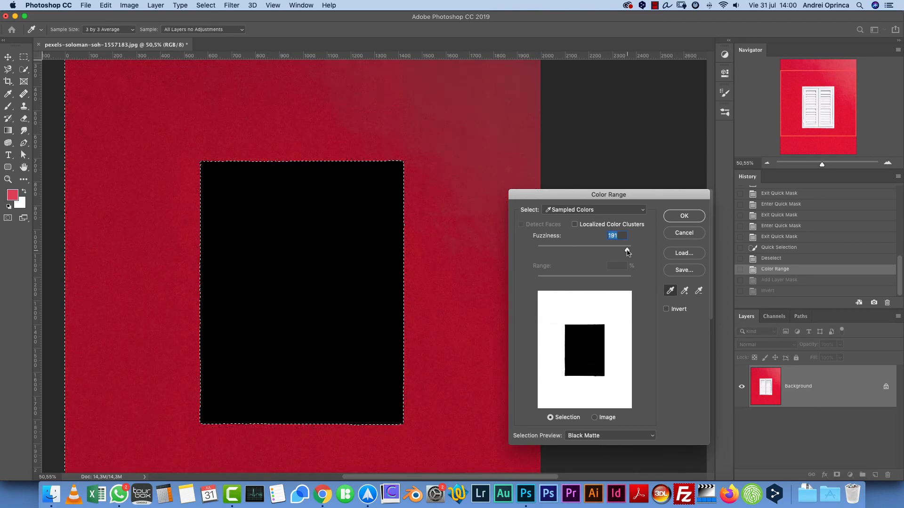
pyautogui.click(685, 292)
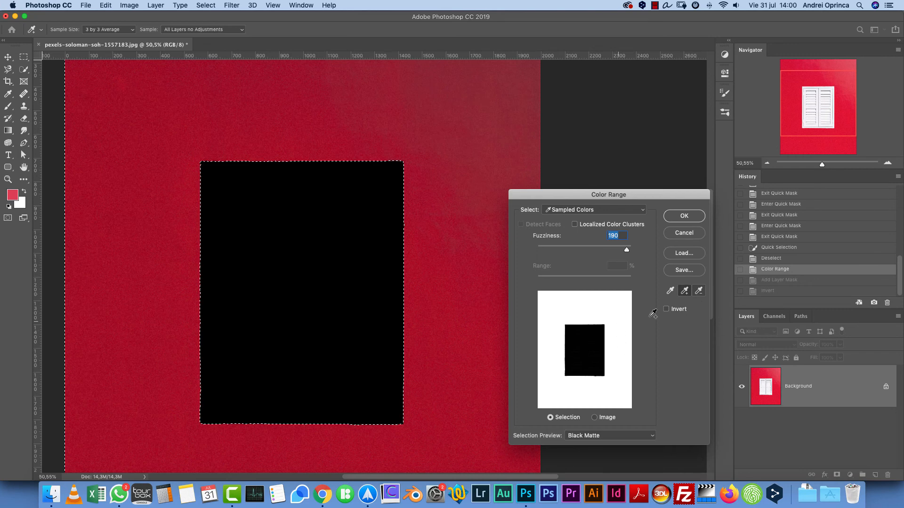
pyautogui.click(699, 293)
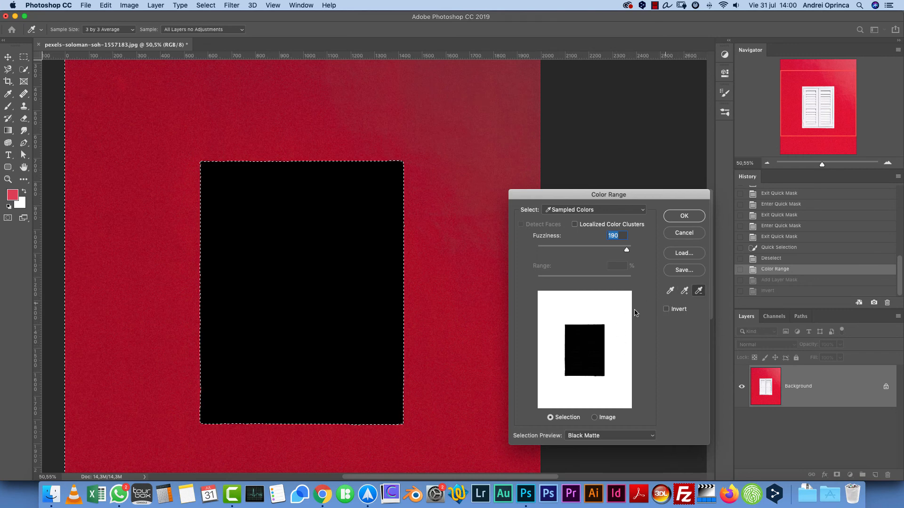
pyautogui.click(685, 291)
pyautogui.click(547, 323)
pyautogui.press('super')
pyautogui.click(702, 218)
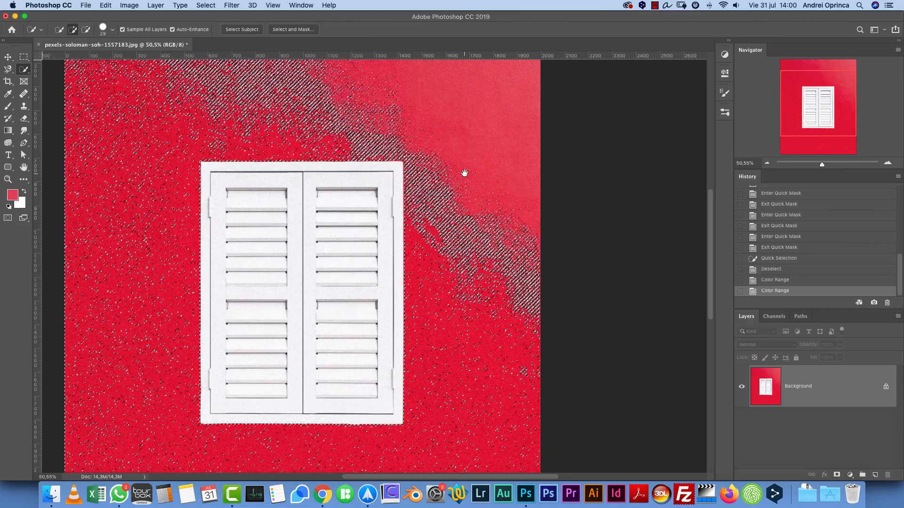
# Brush across the wall above and beside the shutters with Quick Selection to fill in the patchy areas of the selection
pyautogui.moveTo(464, 172)
pyautogui.mouseDown()
pyautogui.moveTo(491, 233)
pyautogui.moveTo(521, 194)
pyautogui.mouseUp()
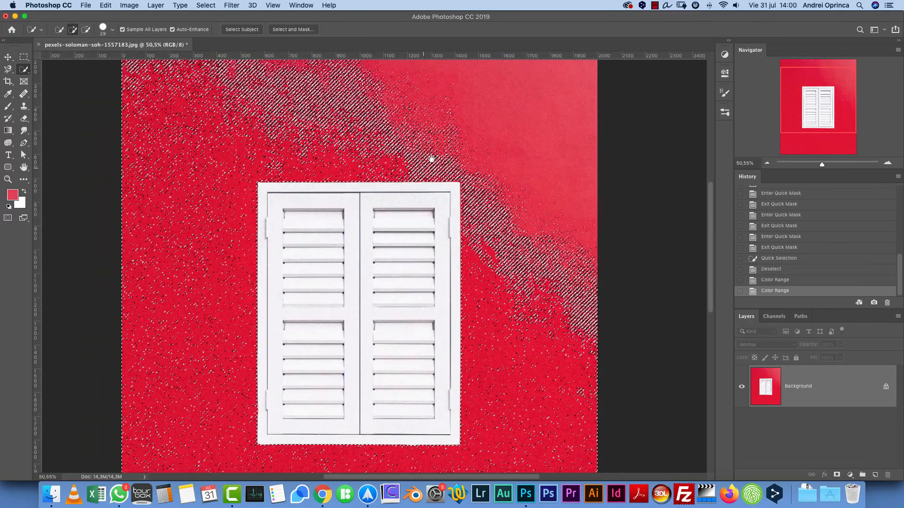
pyautogui.scroll(3, 423, 165)
pyautogui.hscroll(2, 424, 164)
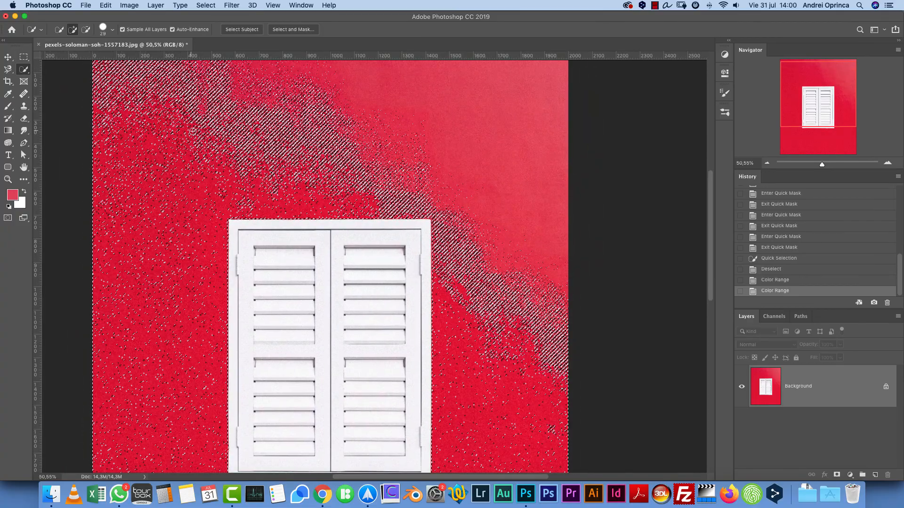
pyautogui.rightClick(29, 72)
pyautogui.click(59, 70)
pyautogui.moveTo(156, 185)
pyautogui.mouseDown()
pyautogui.moveTo(304, 131)
pyautogui.moveTo(490, 157)
pyautogui.moveTo(504, 333)
pyautogui.mouseUp()
pyautogui.scroll(-5, 495, 337)
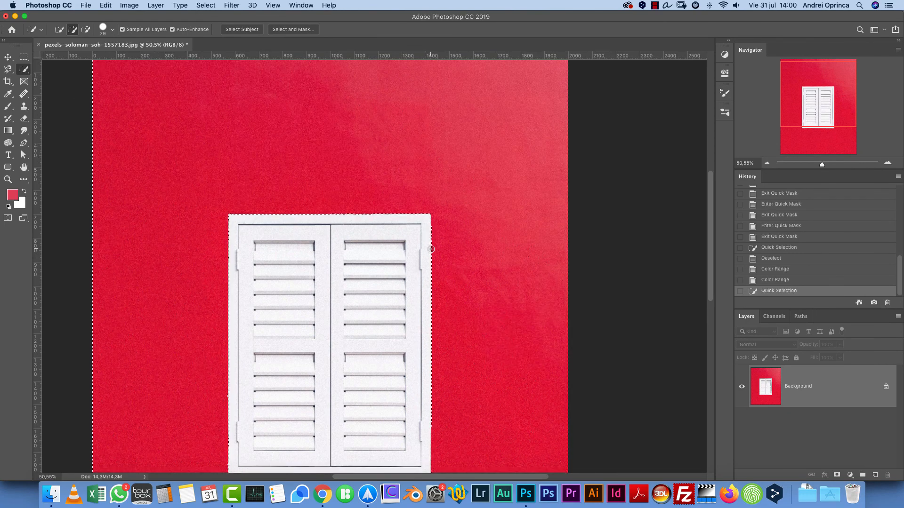
# Deselect the finished selection of the red wall around the shutters
pyautogui.scroll(-3, 502, 275)
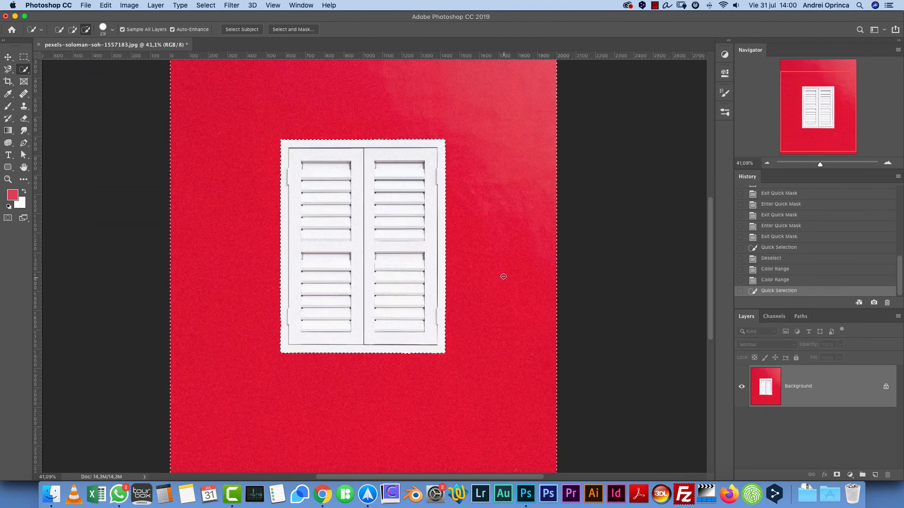
pyautogui.scroll(-1, 503, 273)
pyautogui.press('super+d')
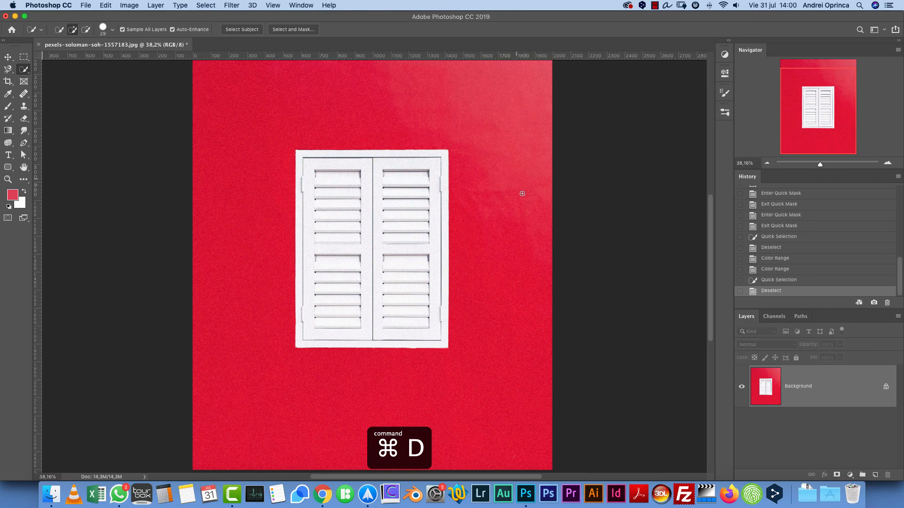
# Compare the Green and Blue channels in isolation, restore the RGB composite, and return to the layer list
pyautogui.click(774, 317)
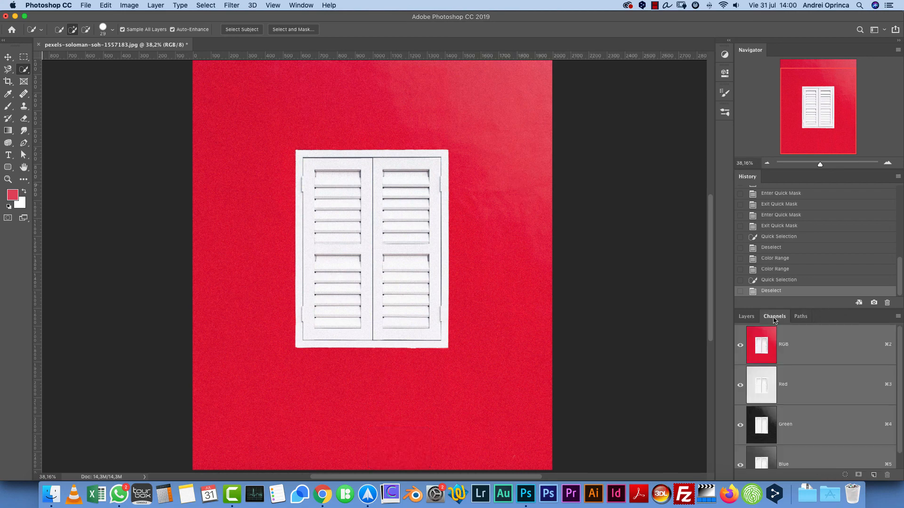
pyautogui.click(800, 422)
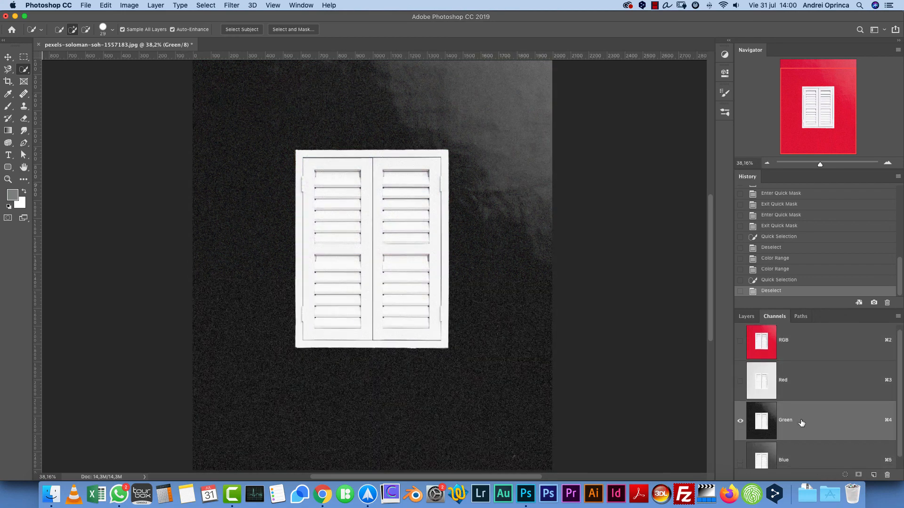
pyautogui.scroll(-1, 798, 435)
pyautogui.click(795, 442)
pyautogui.click(795, 415)
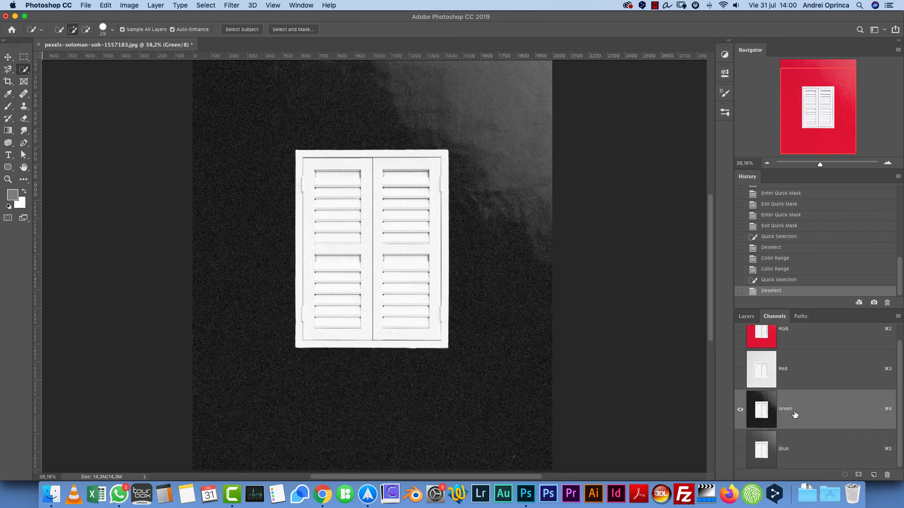
pyautogui.click(802, 339)
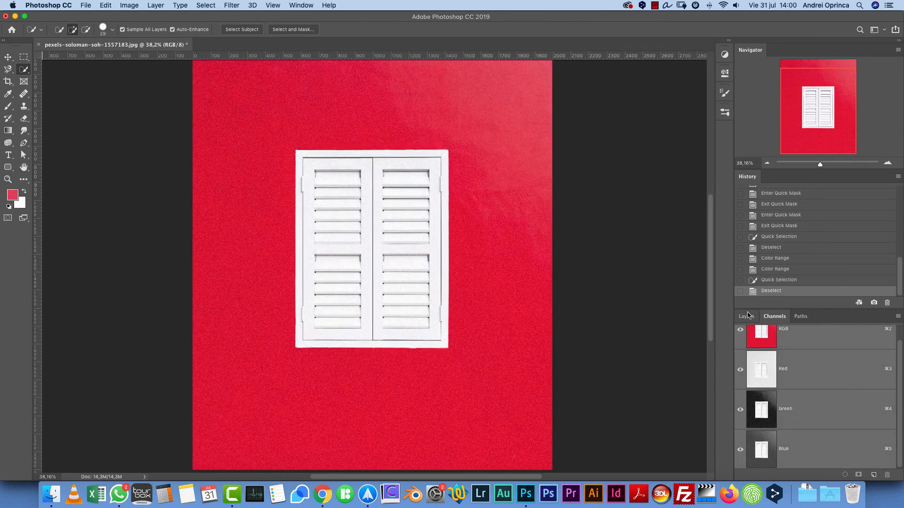
pyautogui.click(747, 317)
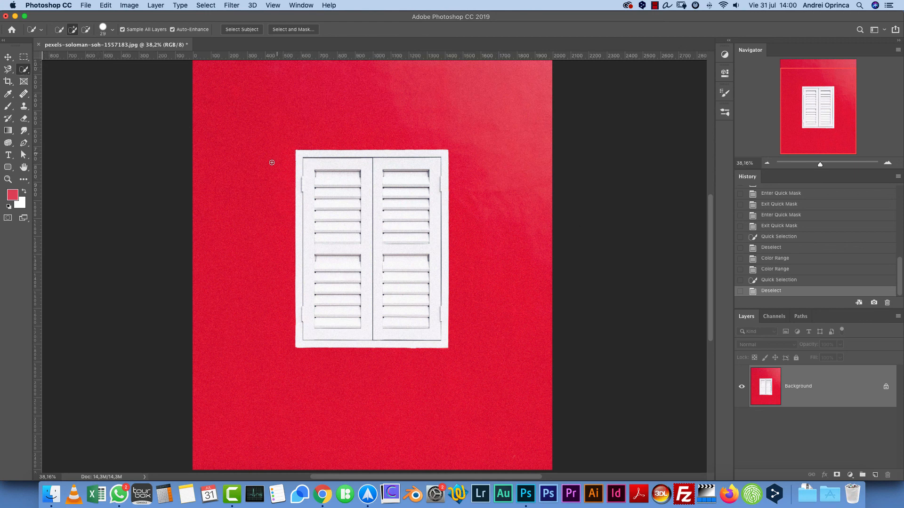
# Brush a Quick Selection down the wall along the shutters' left edge, inspect its border, and deselect it
pyautogui.moveTo(272, 163)
pyautogui.mouseDown()
pyautogui.moveTo(268, 269)
pyautogui.moveTo(278, 294)
pyautogui.mouseUp()
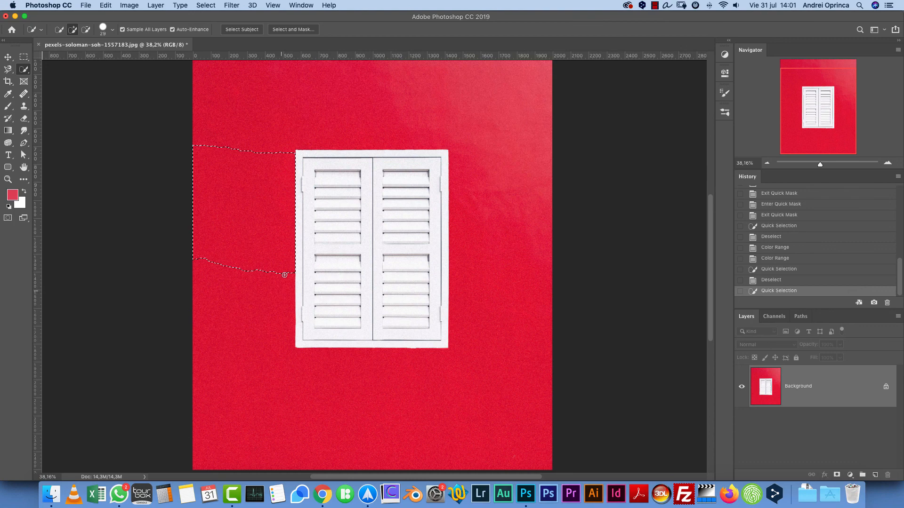
pyautogui.scroll(5, 294, 177)
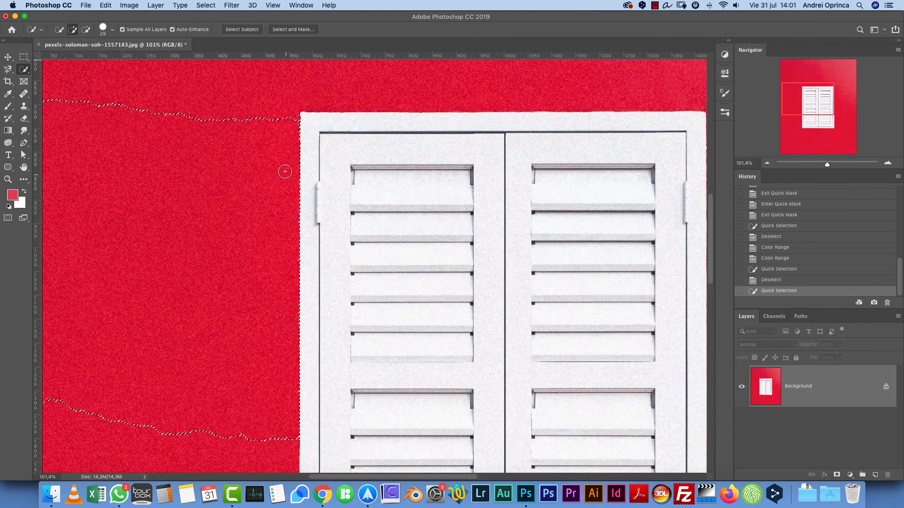
pyautogui.scroll(-4, 288, 179)
pyautogui.press('super+d')
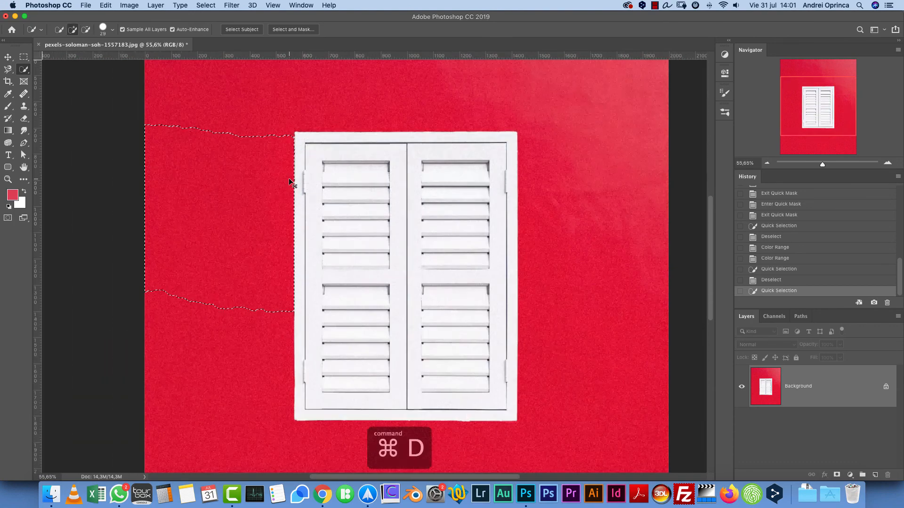